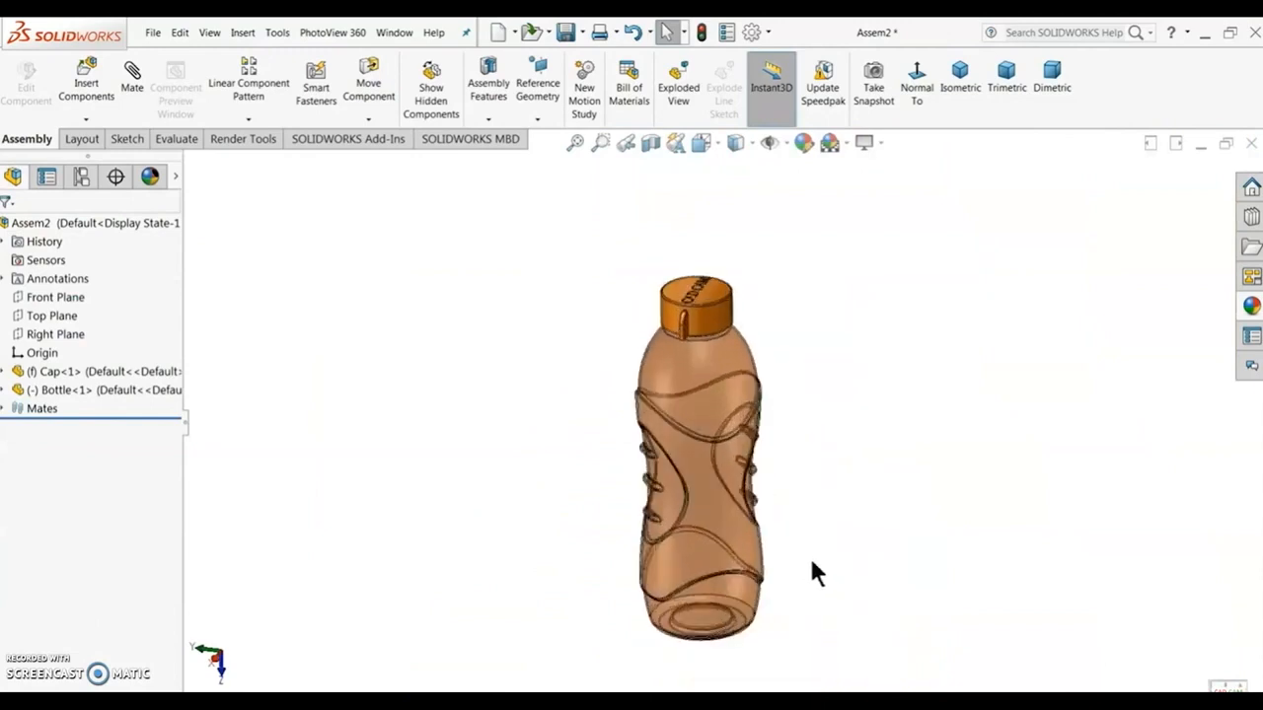
scroll(761, 503, down, 5)
middle_drag(747, 464, 726, 428)
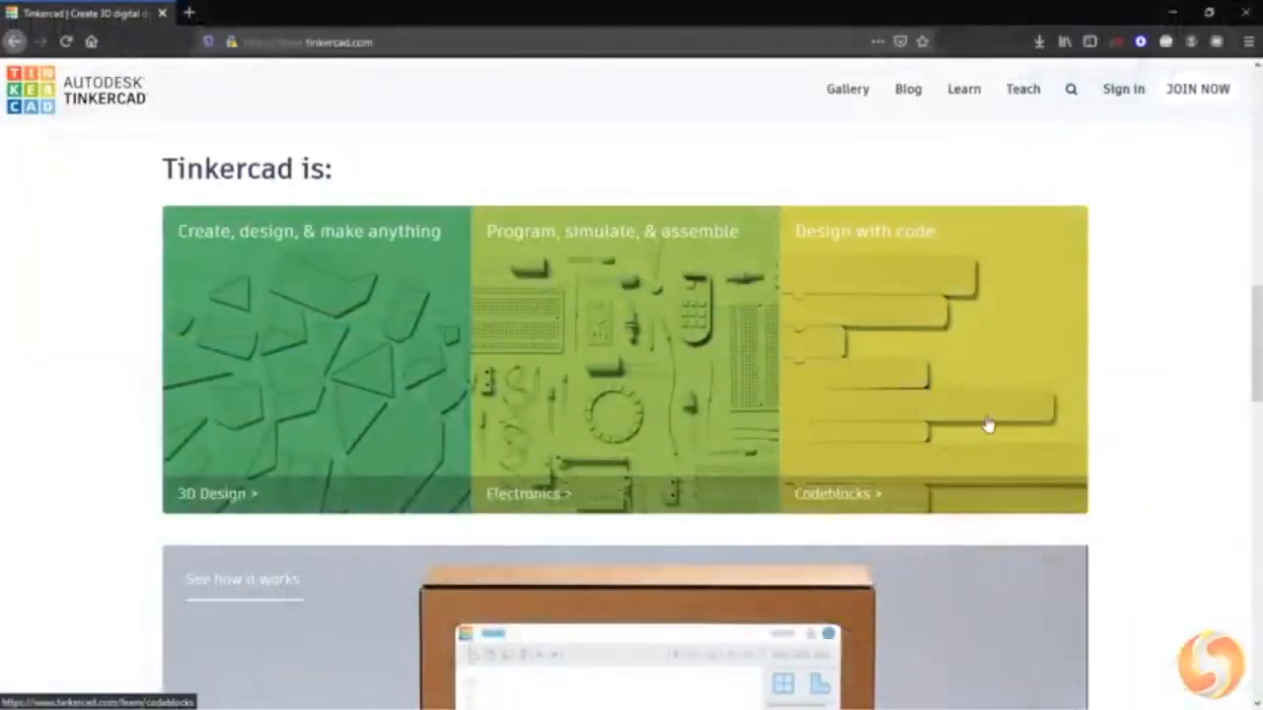
scroll(920, 418, down, 4)
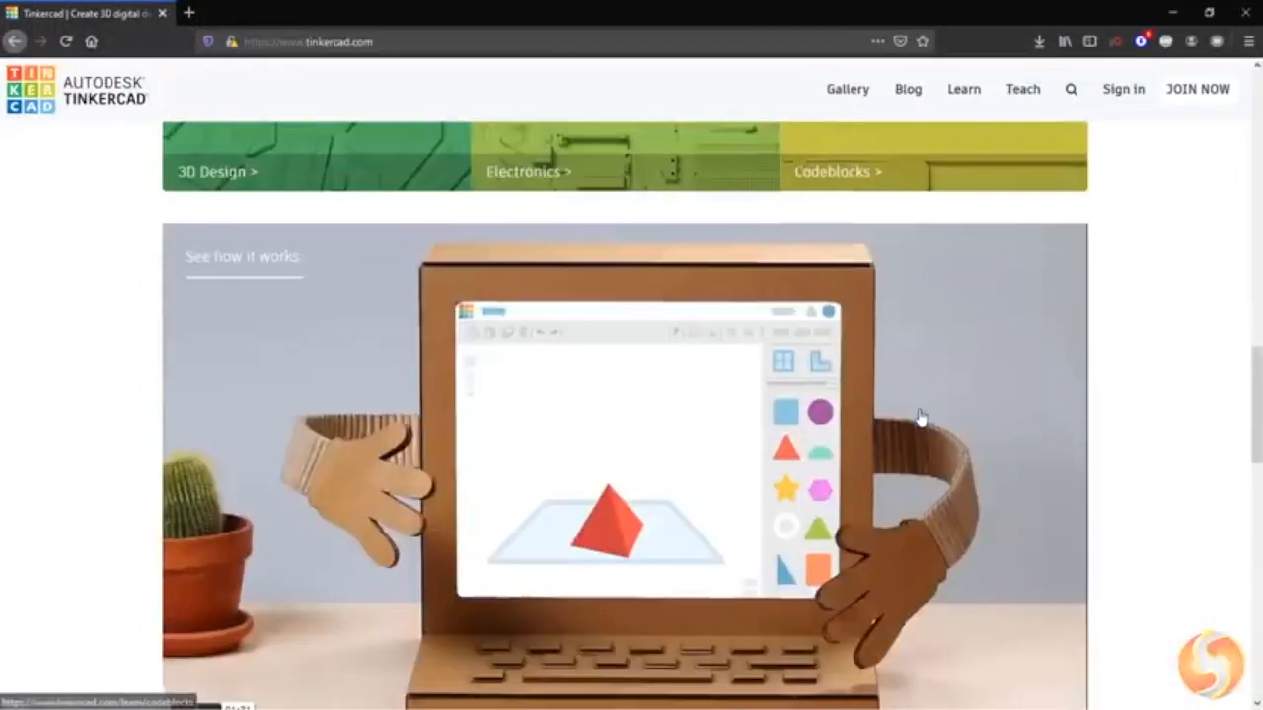
scroll(920, 416, up, 1)
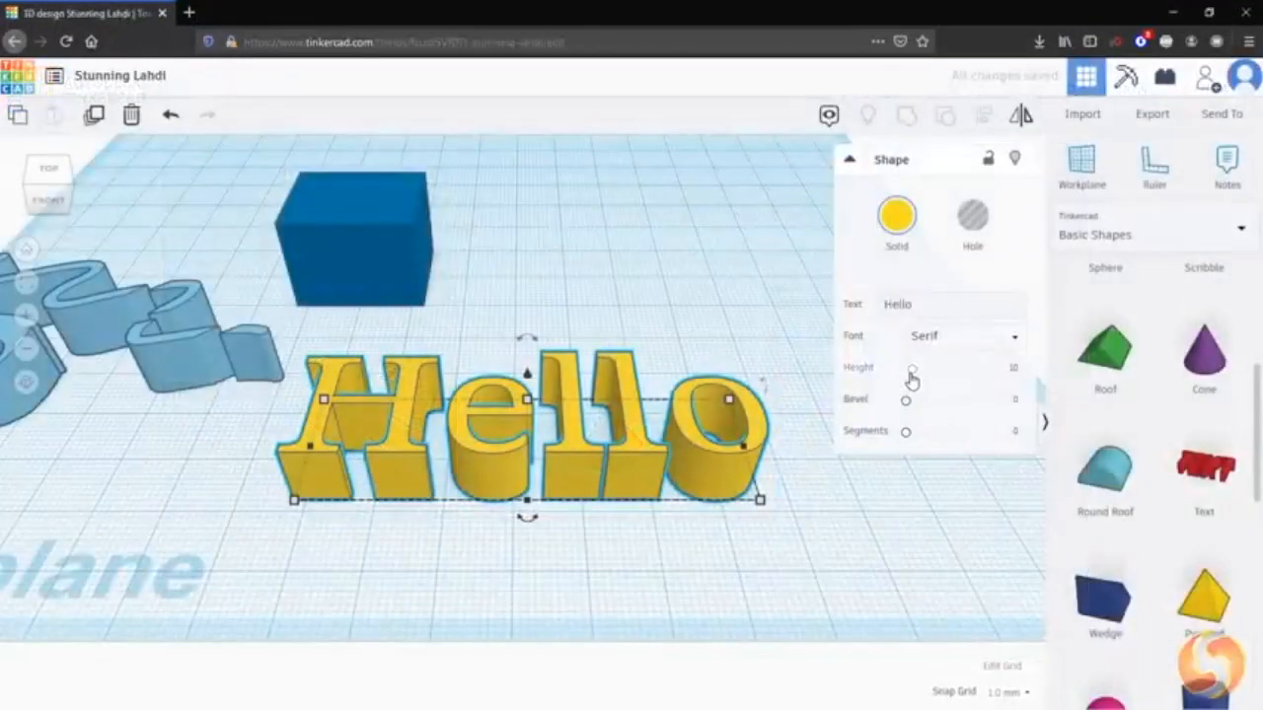
drag(910, 380, 909, 382)
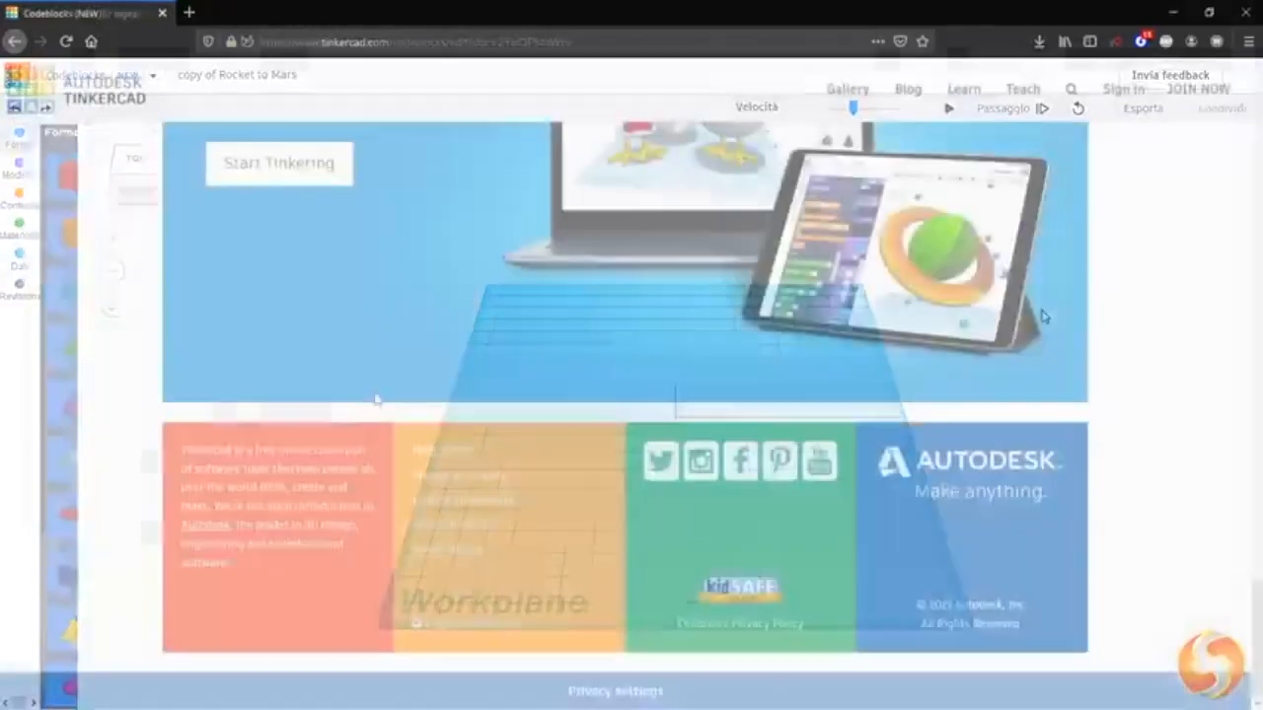
- Sign in to the Tinkercad account from the home page
scroll(978, 528, up, 15)
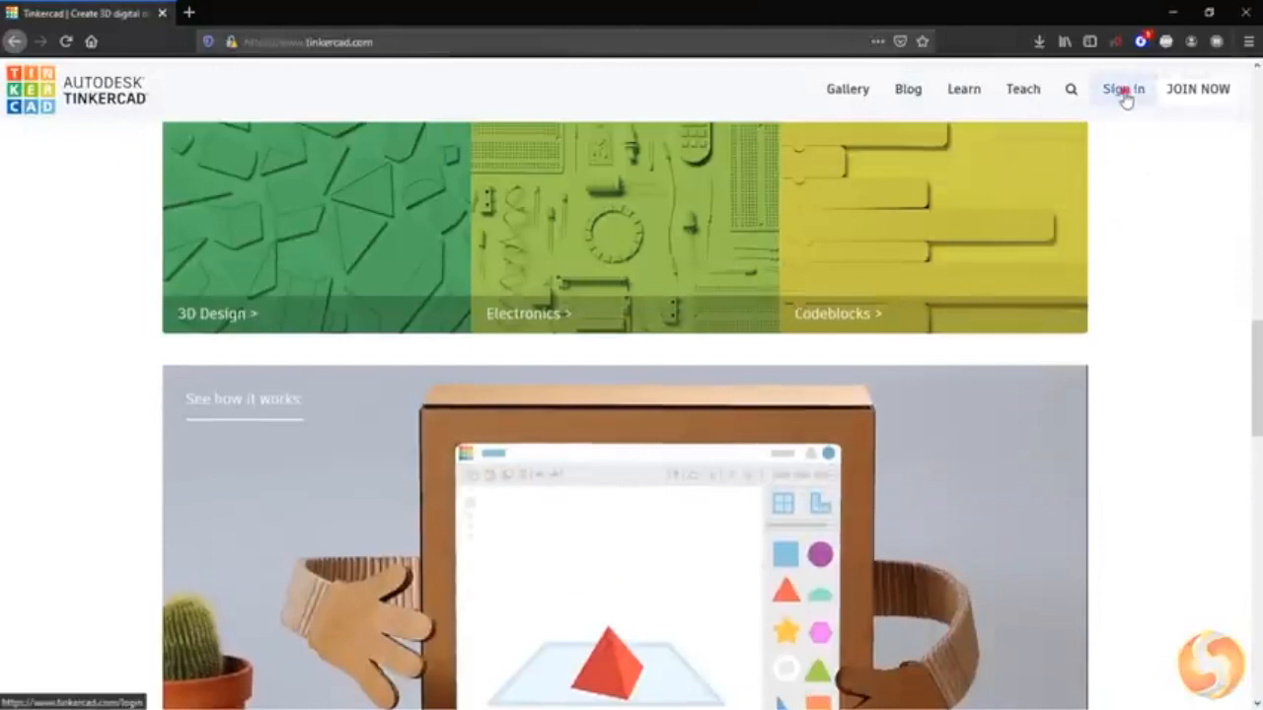
click(1123, 91)
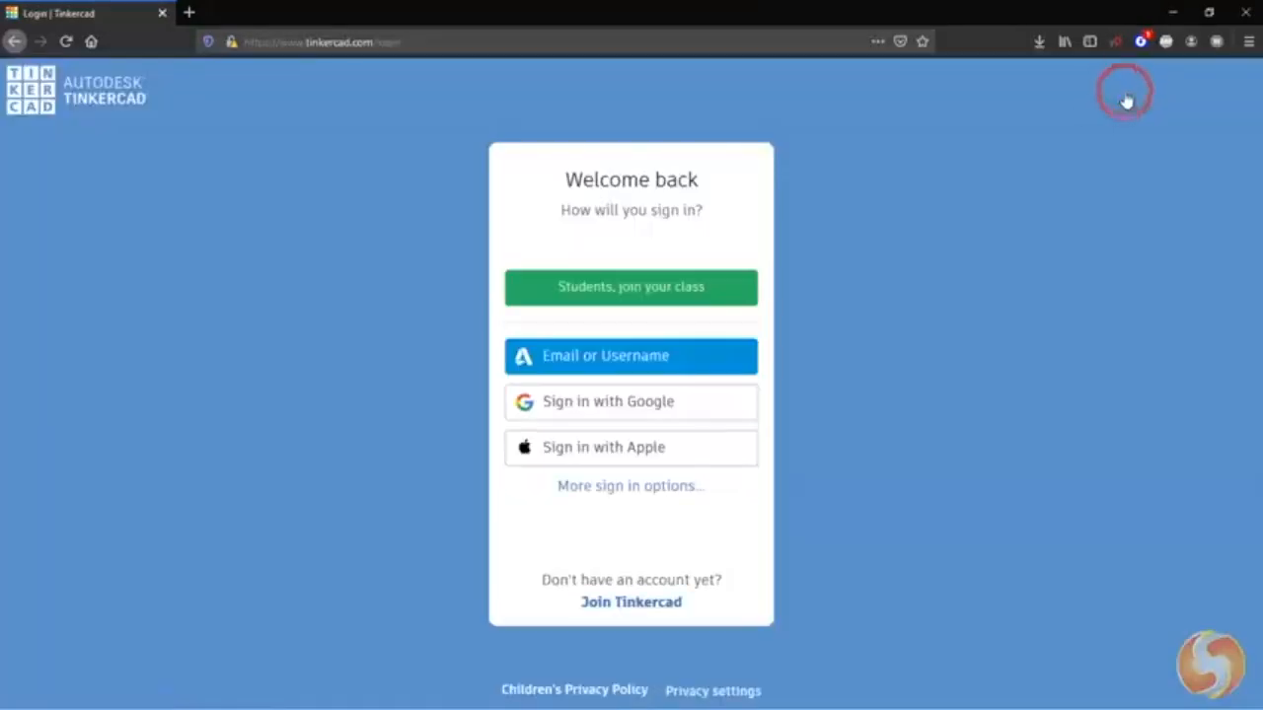
click(619, 378)
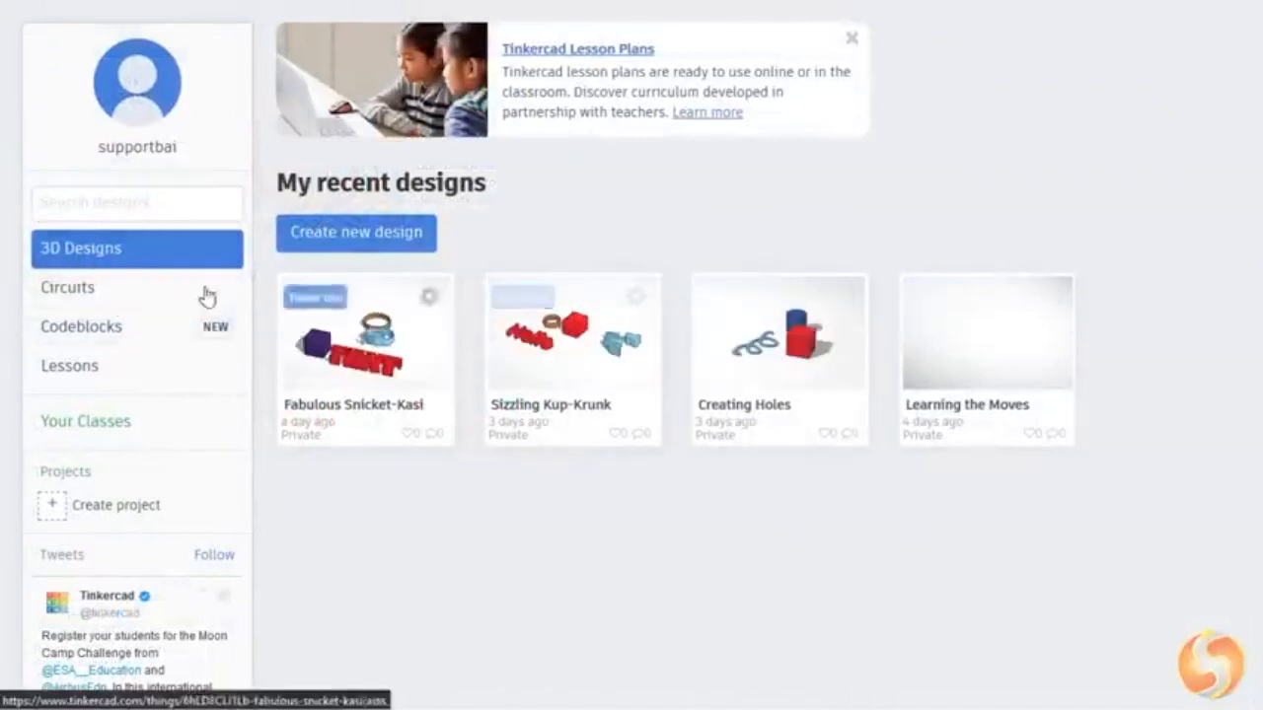
- Look at the Circuits and Codeblocks sections of the dashboard and return to the 3D Designs
click(49, 287)
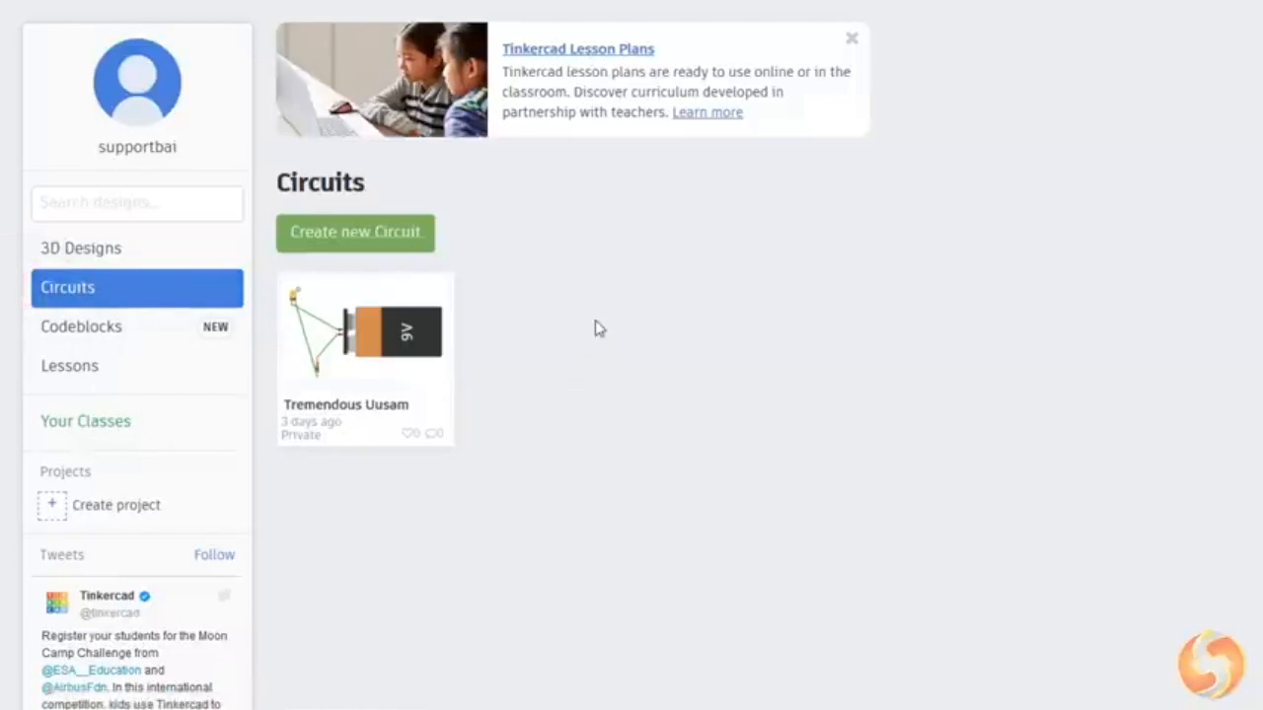
click(126, 327)
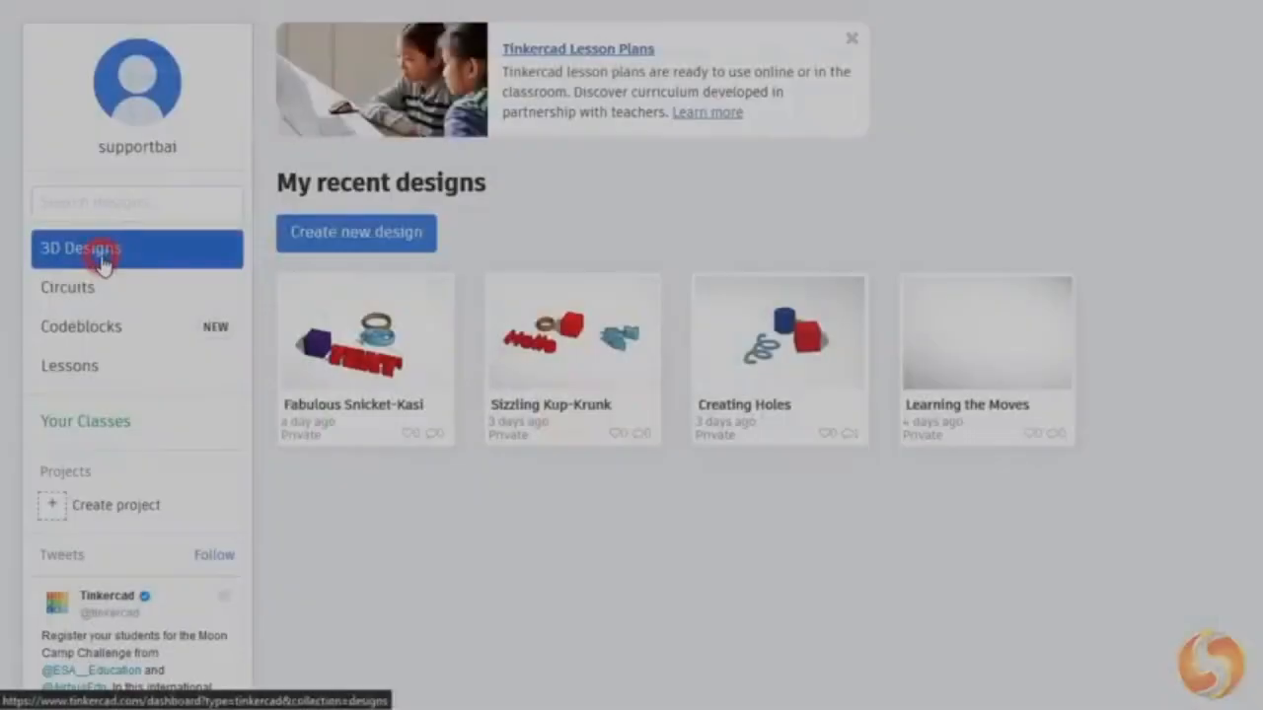
click(100, 258)
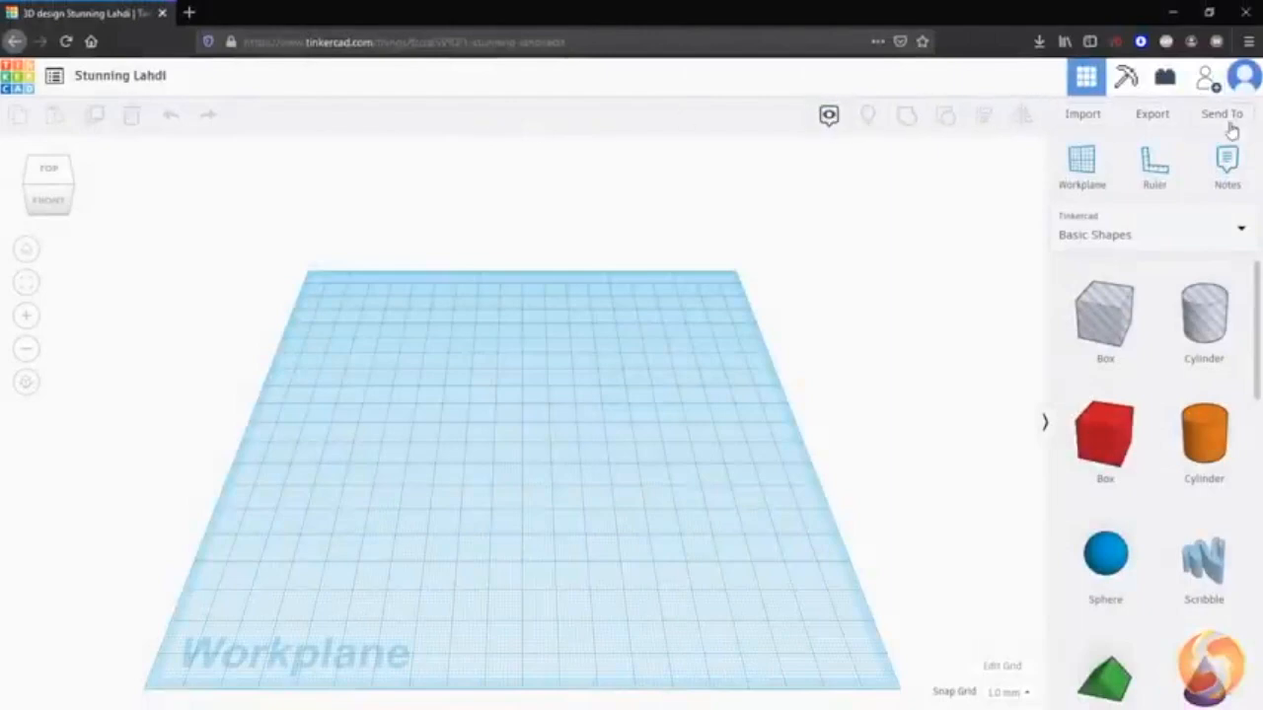
- Look over the Basic Shapes library, temporarily hiding and restoring the area that holds the shapes
scroll(1205, 385, down, 5)
scroll(1201, 381, up, 5)
click(1045, 426)
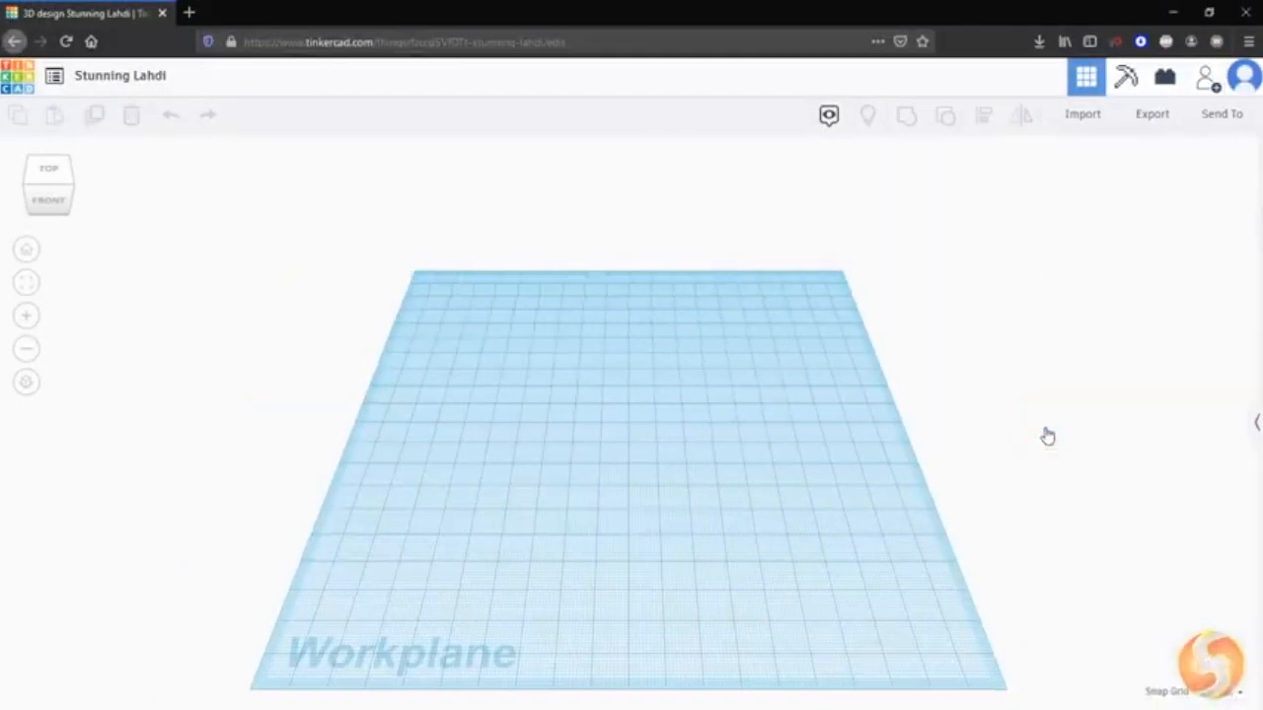
click(1259, 424)
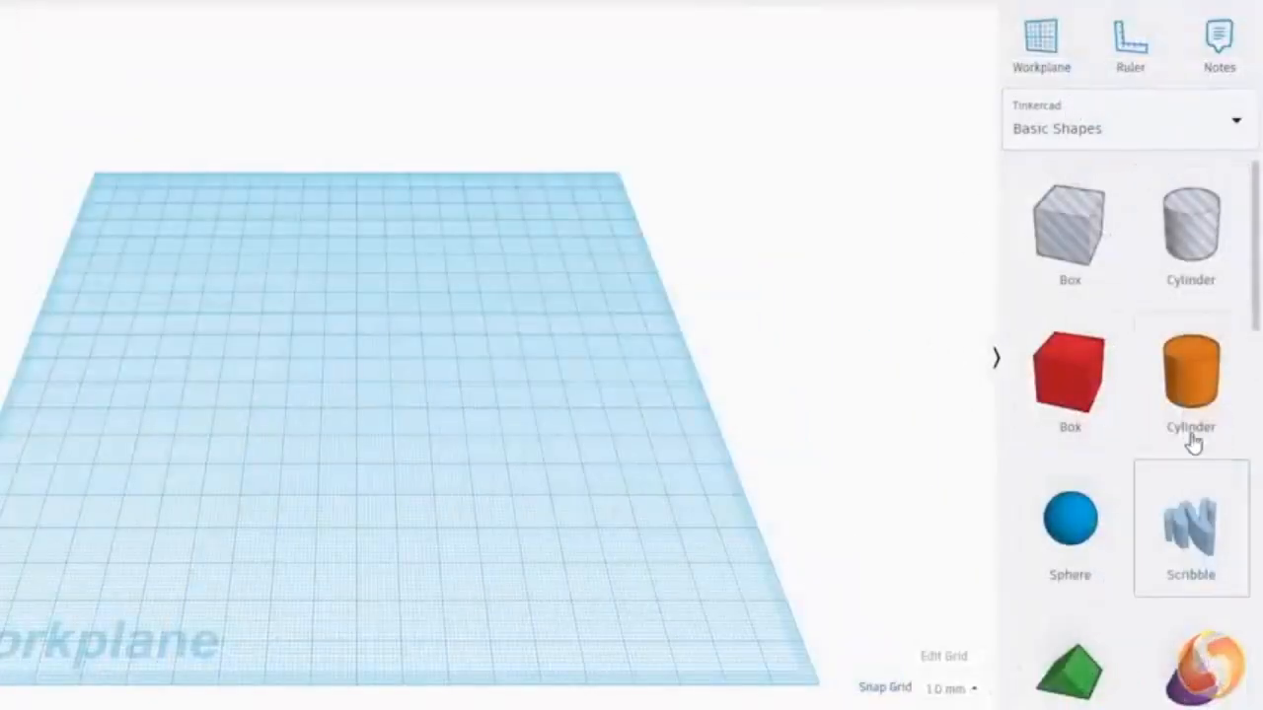
scroll(1192, 444, down, 10)
scroll(1192, 444, up, 4)
scroll(1192, 444, up, 5)
- Browse the Text and numbers and Characters shape collections
click(1125, 128)
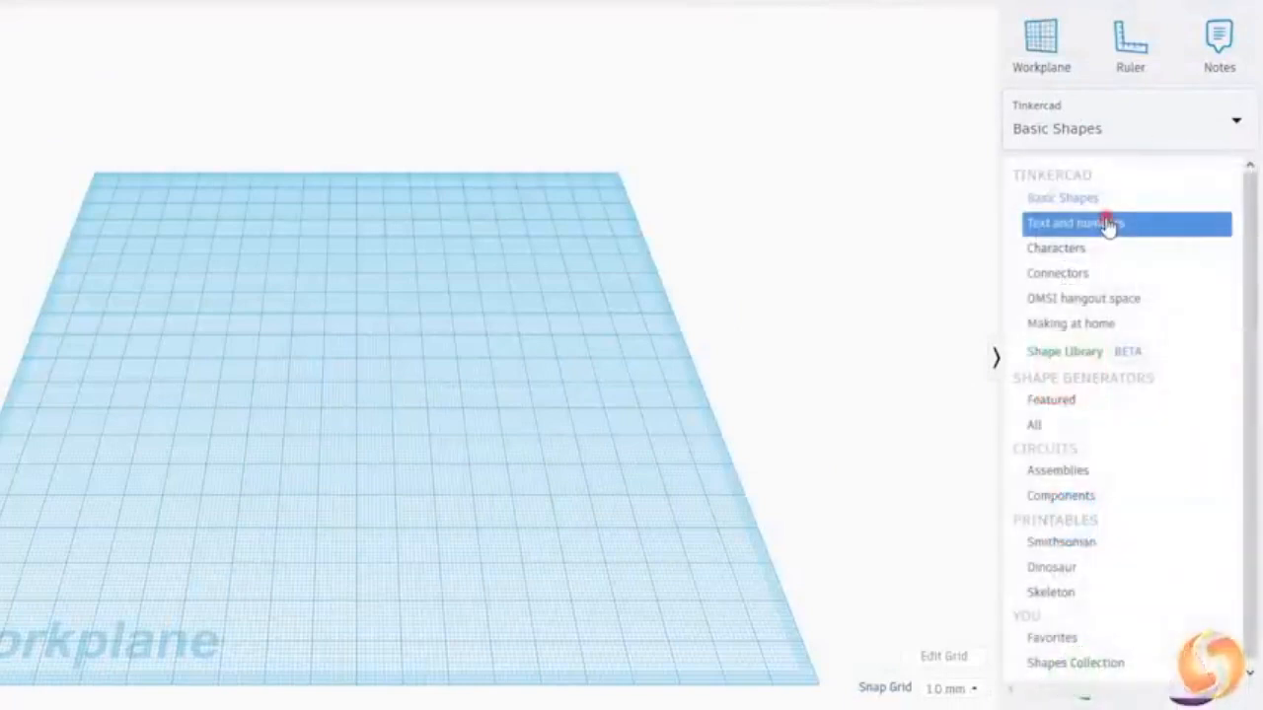
click(1109, 225)
scroll(1221, 398, down, 5)
scroll(1223, 394, down, 8)
scroll(1224, 391, up, 4)
click(1125, 128)
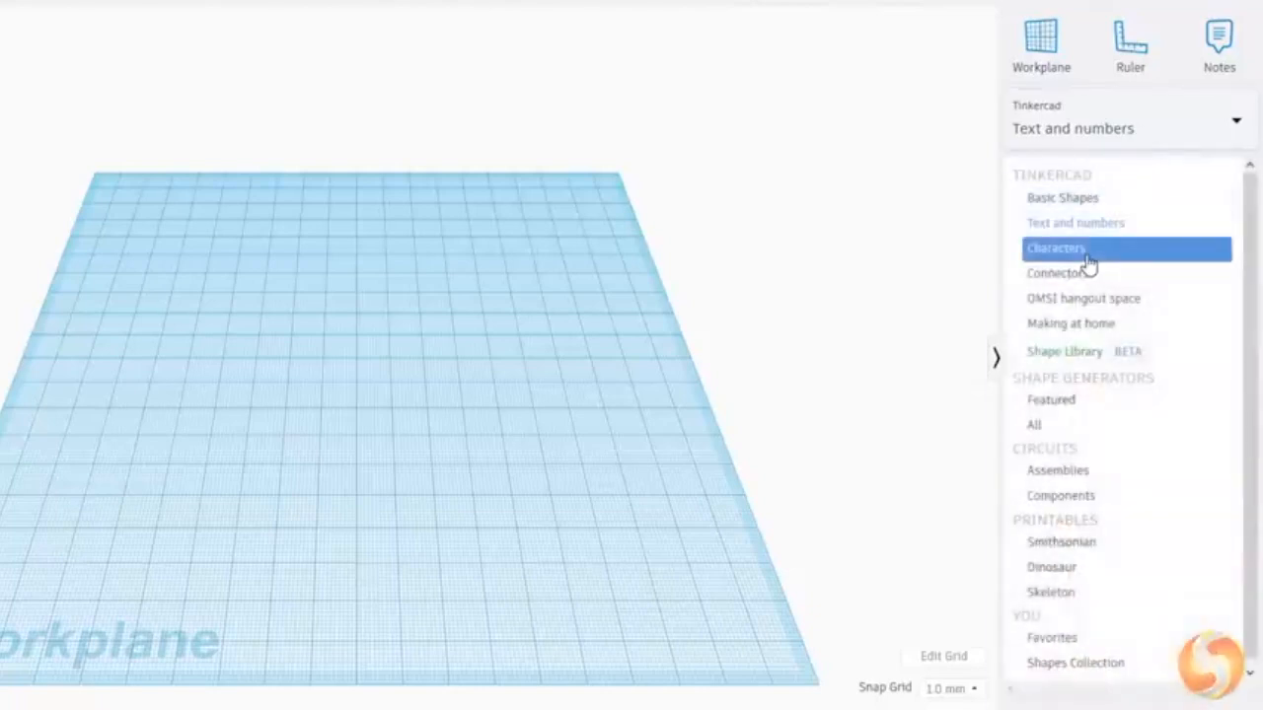
click(1085, 252)
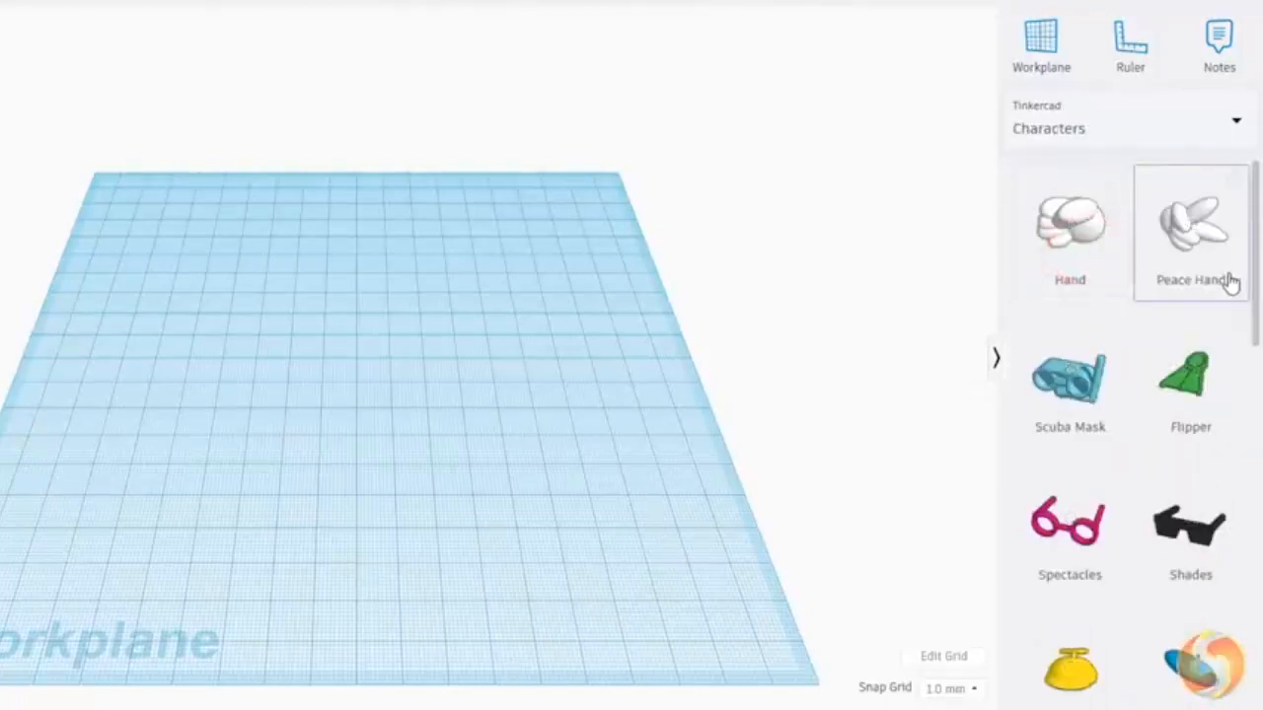
scroll(1230, 282, down, 10)
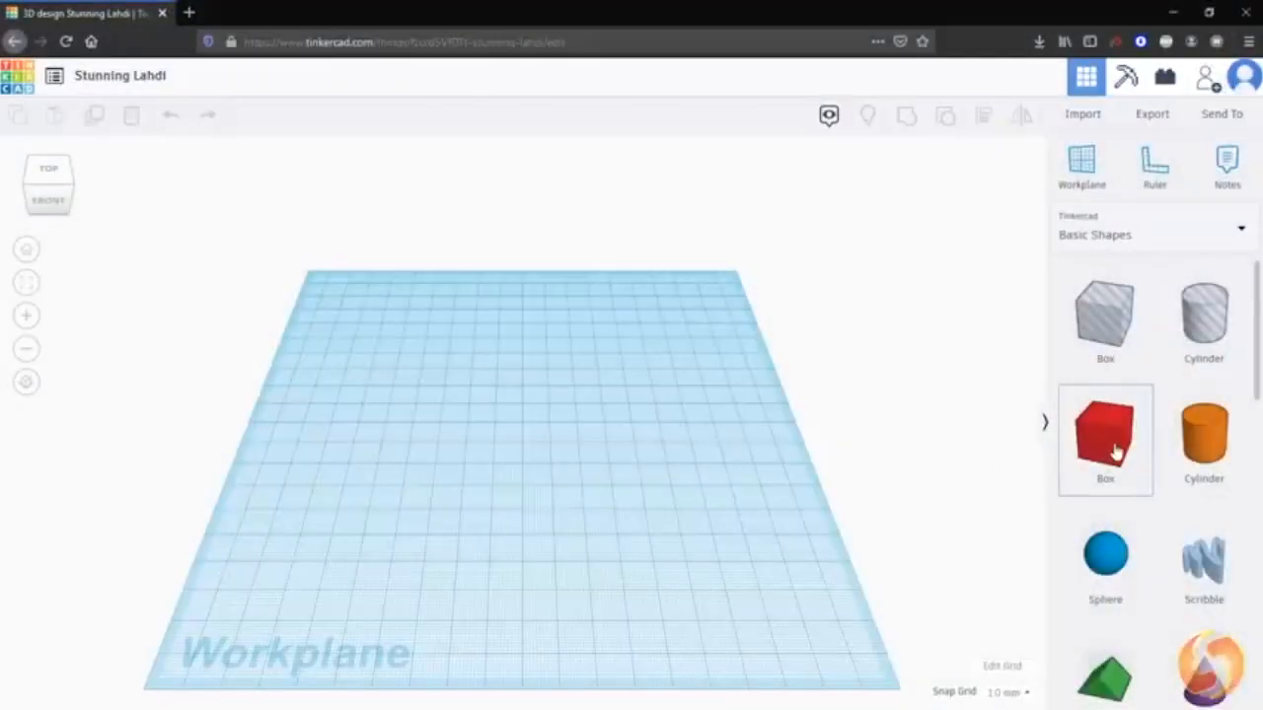
- Place a solid red box from the Basic Shapes on the workplane
drag(1087, 465, 513, 518)
right_drag(480, 507, 392, 500)
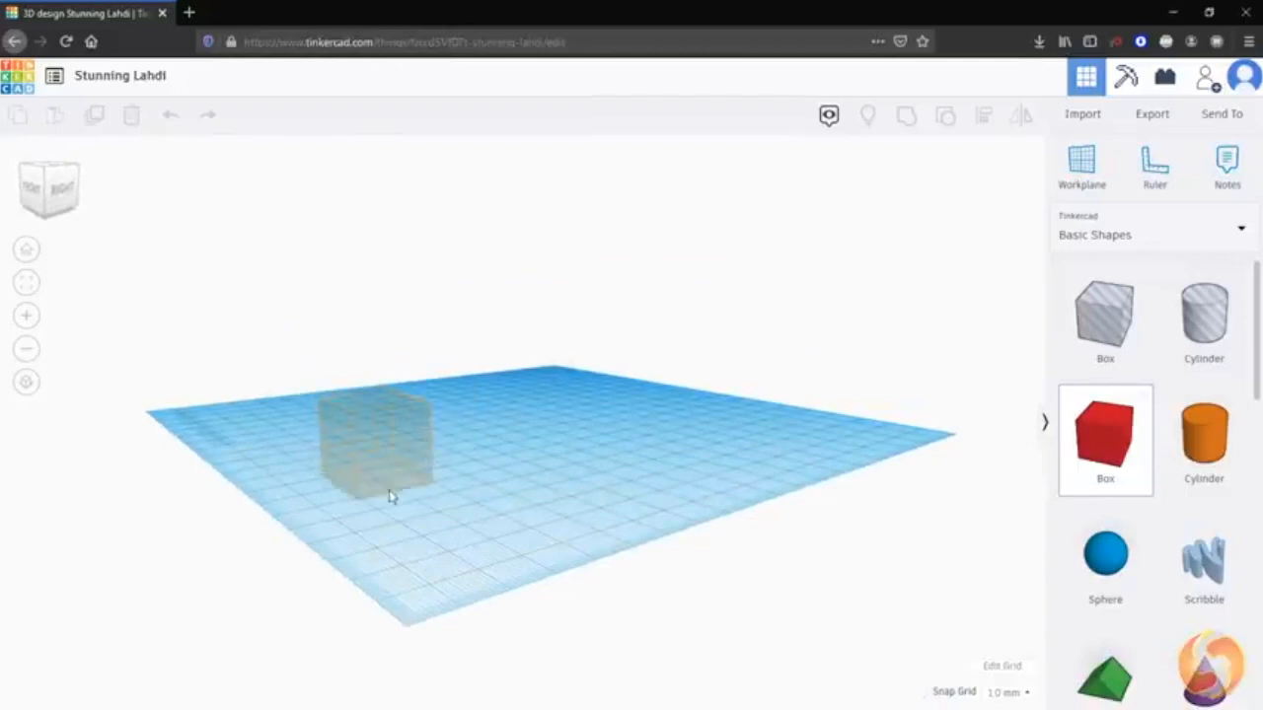
drag(392, 499, 599, 502)
right_drag(672, 485, 651, 500)
scroll(526, 545, up, 5)
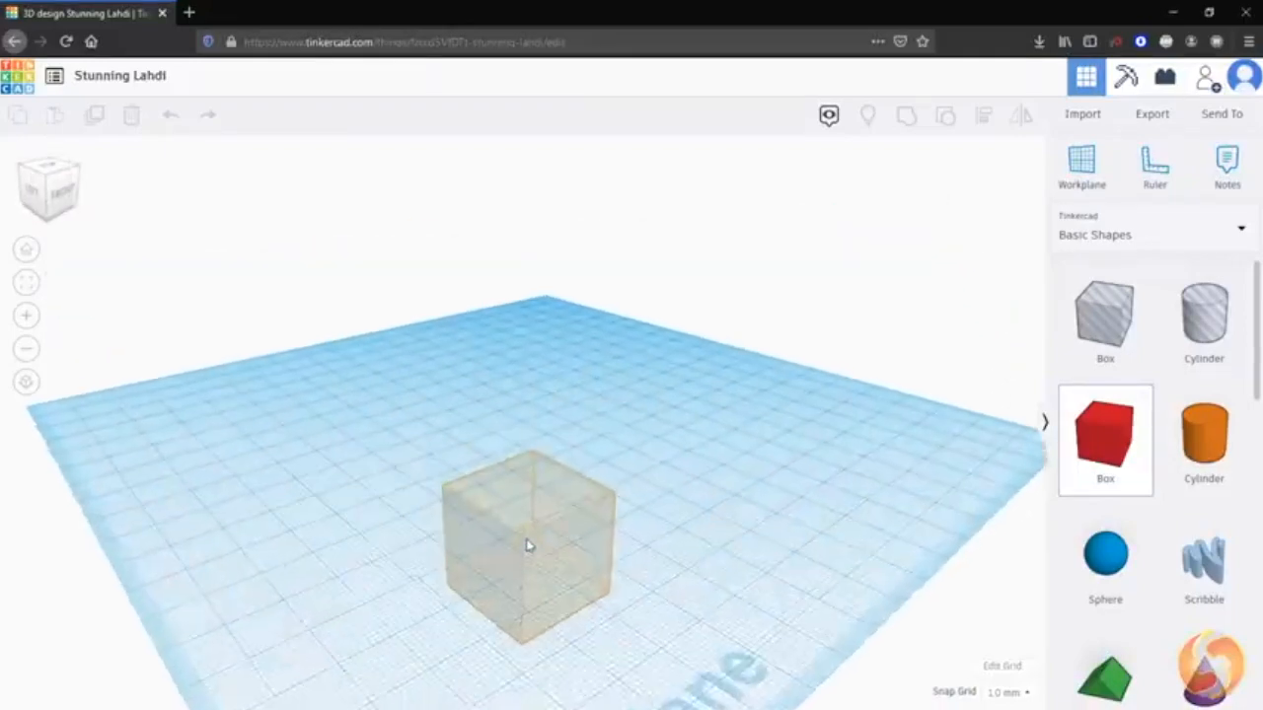
right_drag(537, 491, 403, 485)
click(536, 517)
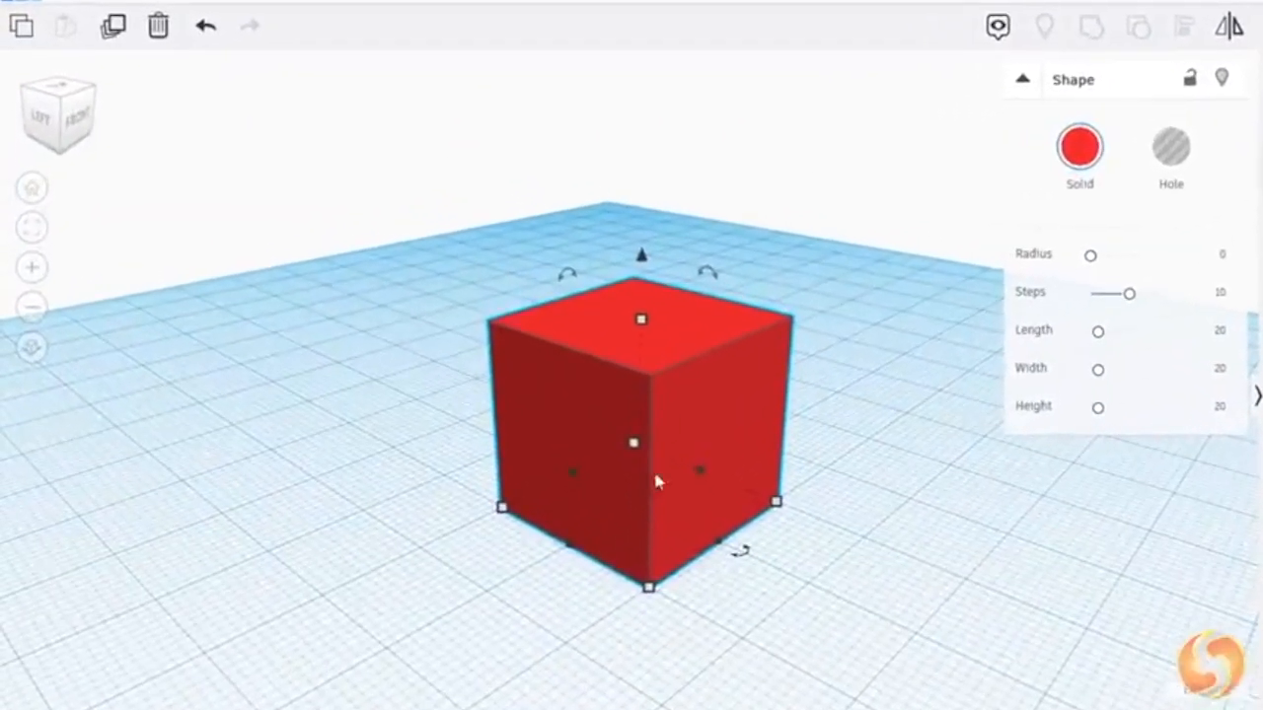
- Reshape the red box with radius 0, steps 1, length 19.63, width 24.23 and height 17.33, trying rounded corners along the way
click(831, 647)
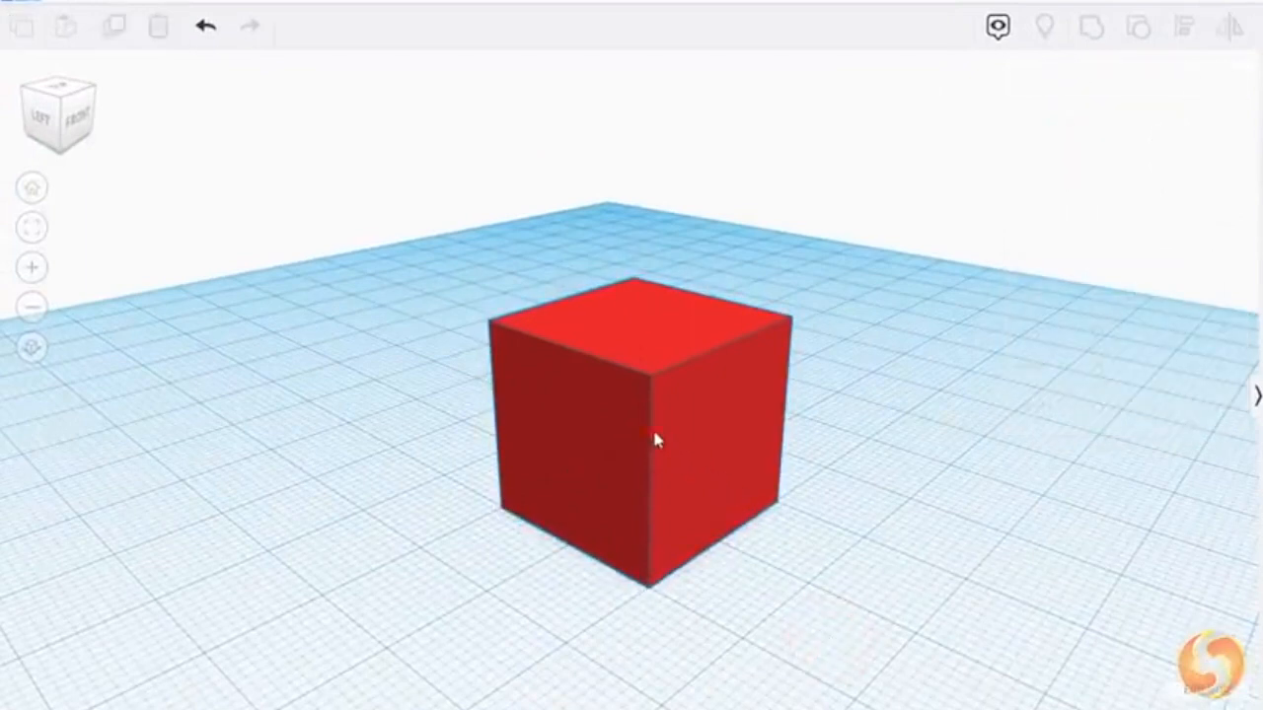
click(655, 441)
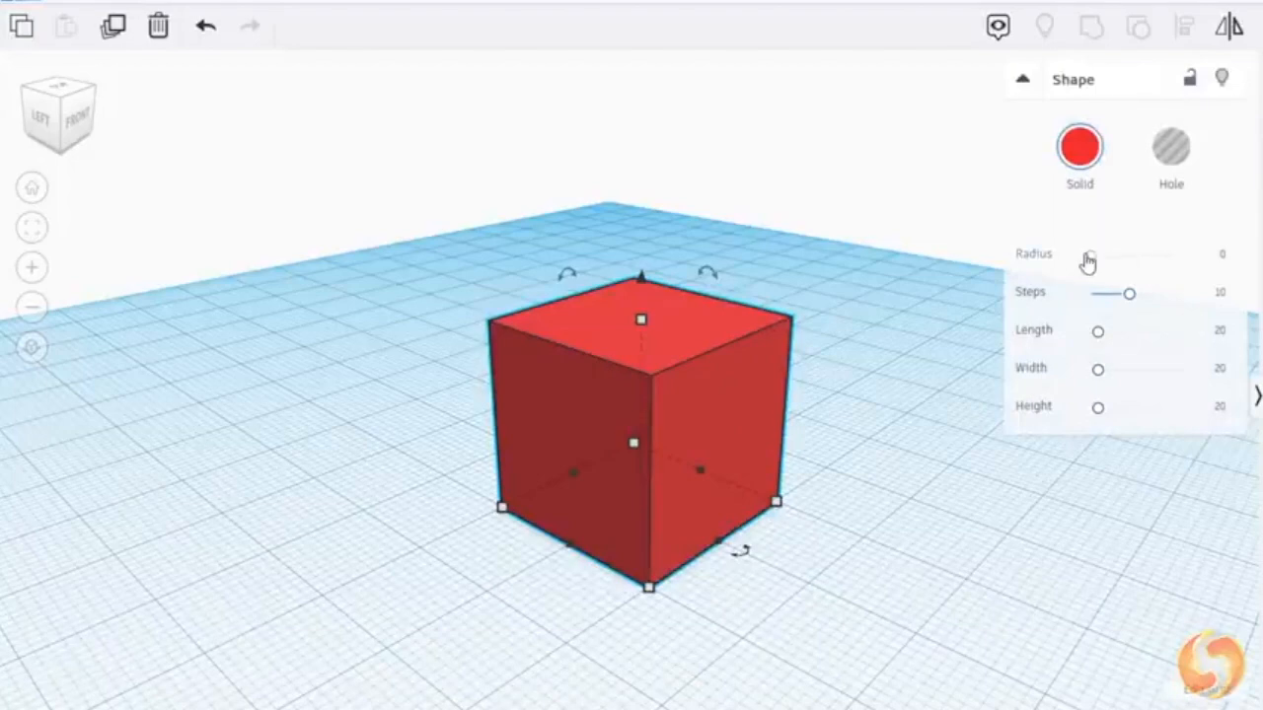
drag(1092, 260, 1167, 259)
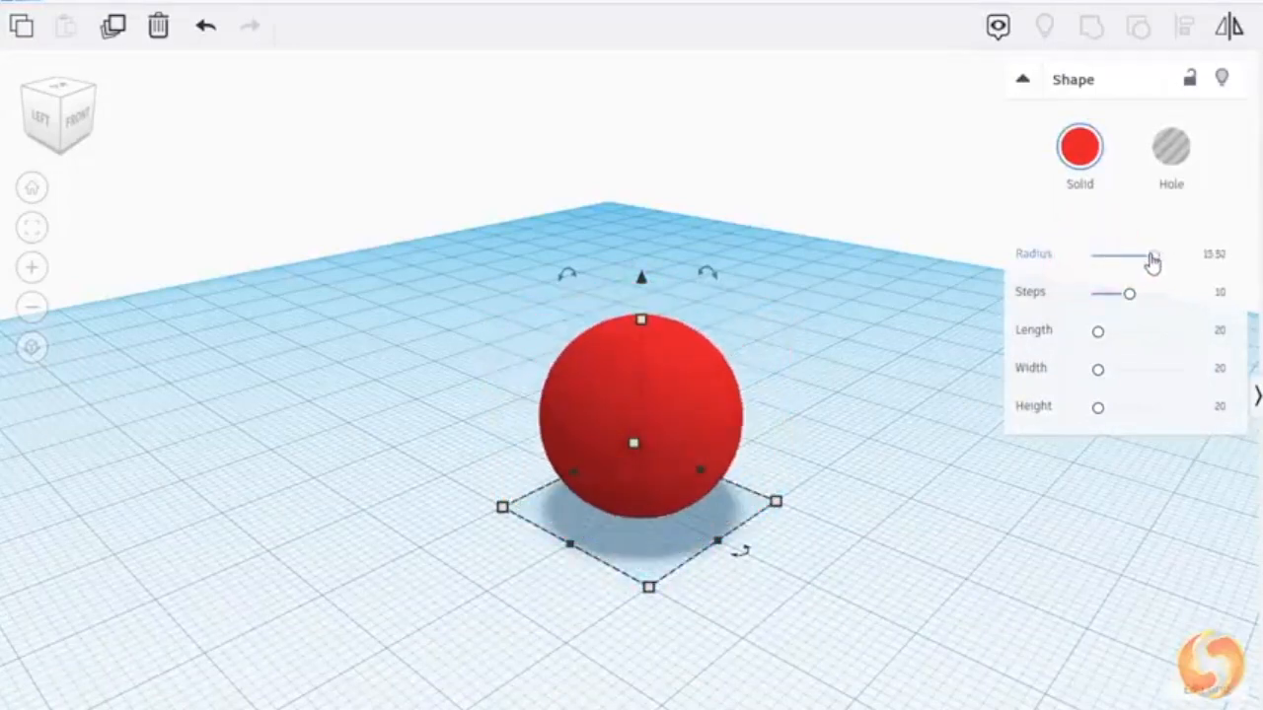
drag(1103, 259, 1090, 256)
drag(1129, 293, 1096, 424)
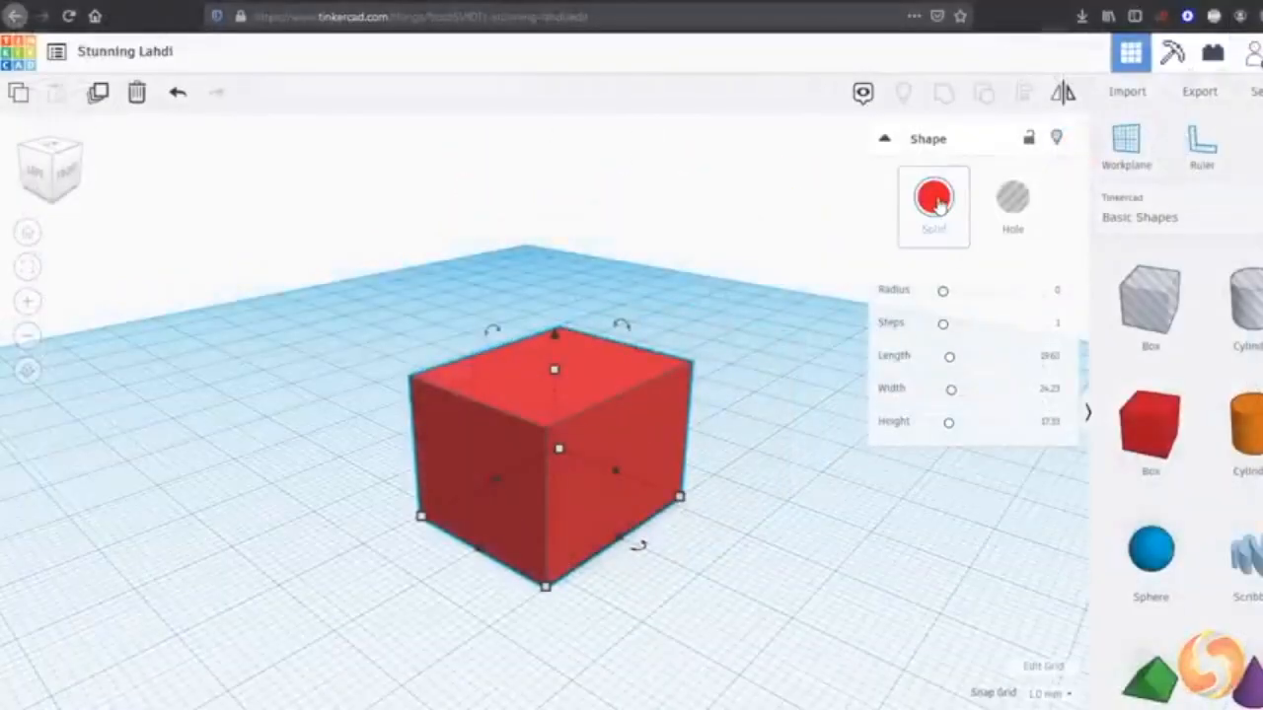
- Change the box's solid colour to blue
click(936, 201)
click(1065, 379)
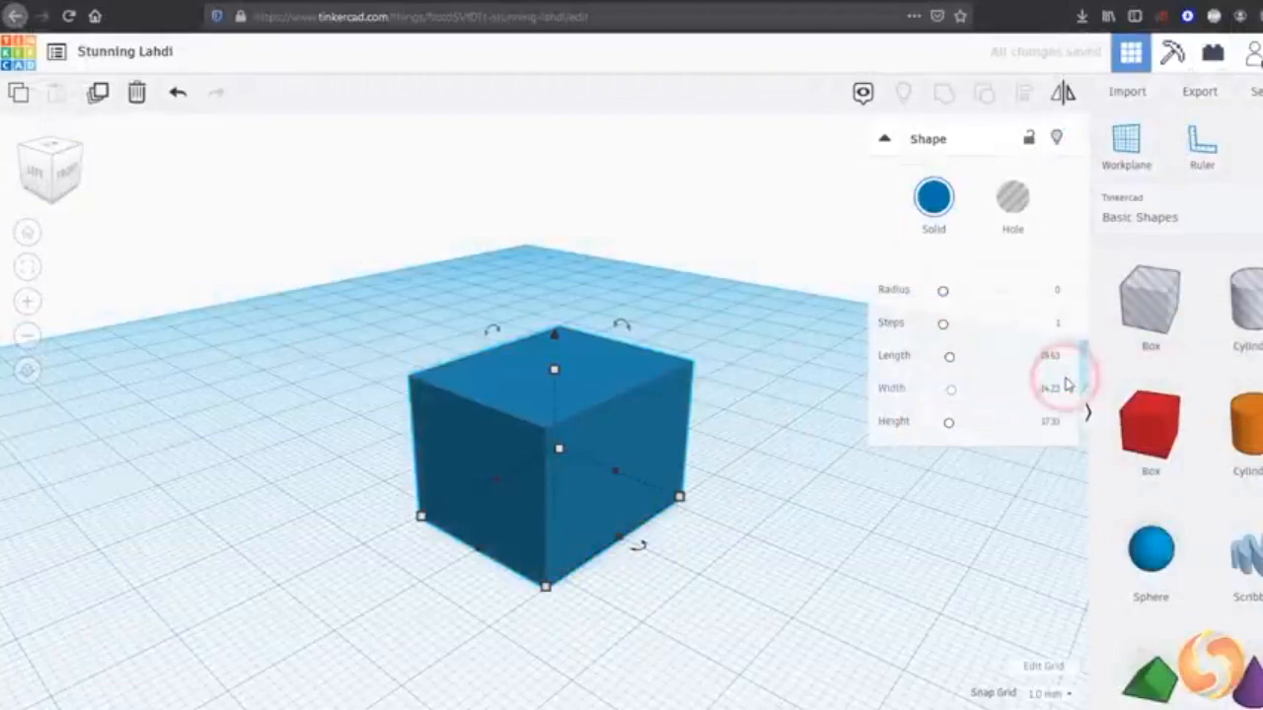
click(1183, 423)
click(1156, 426)
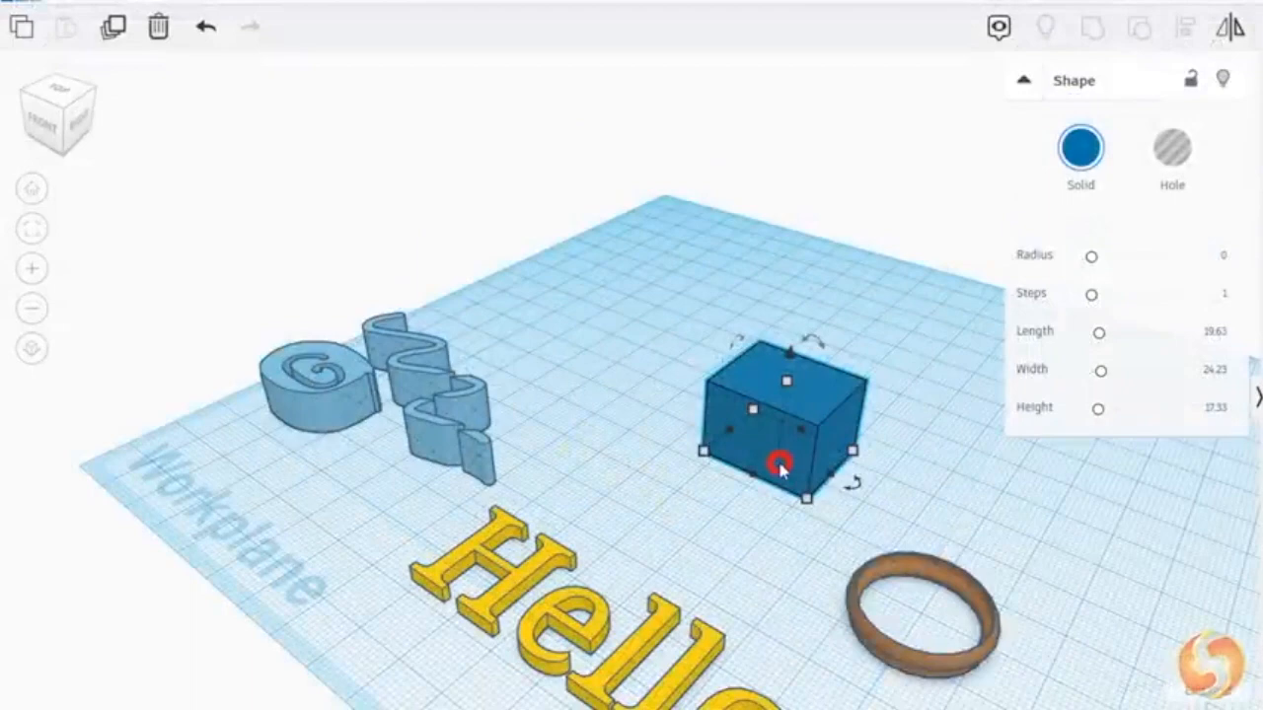
- Duplicate the blue box twice at offsets of -49 and -2, and of -50 and -1, undoing and redoing the second copy
alt+drag(784, 465, 597, 385)
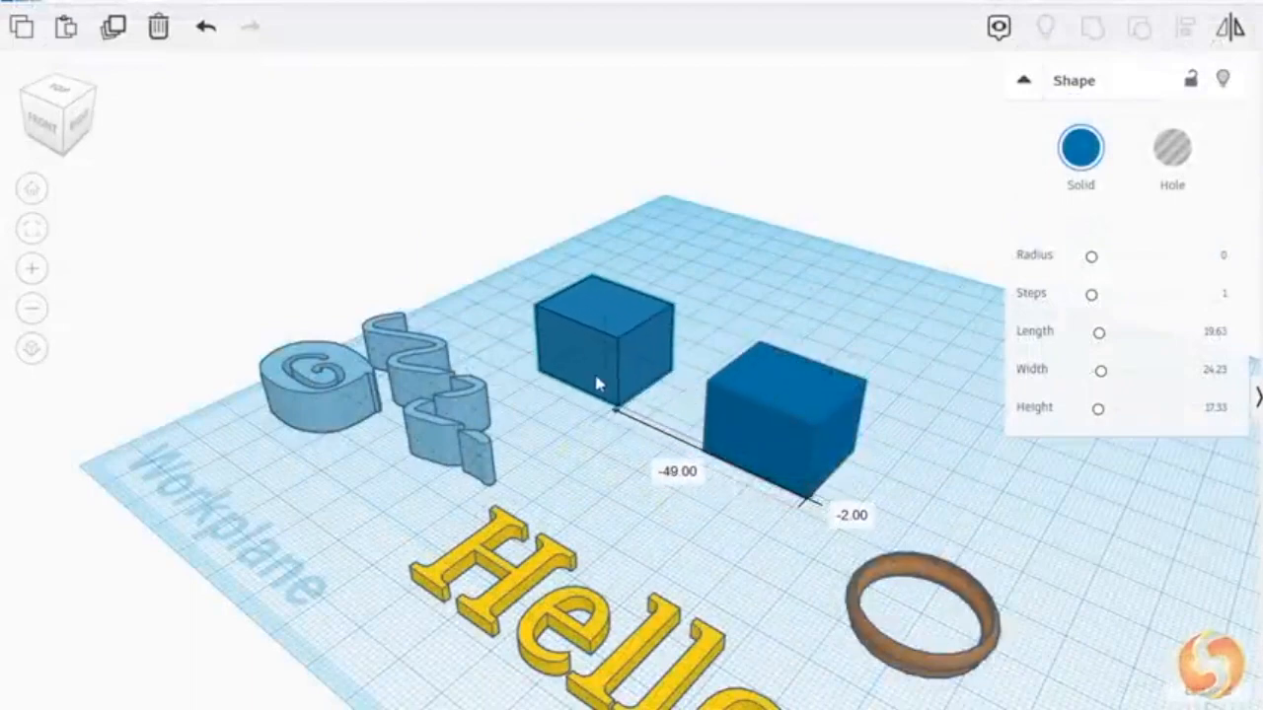
alt+drag(759, 426, 868, 318)
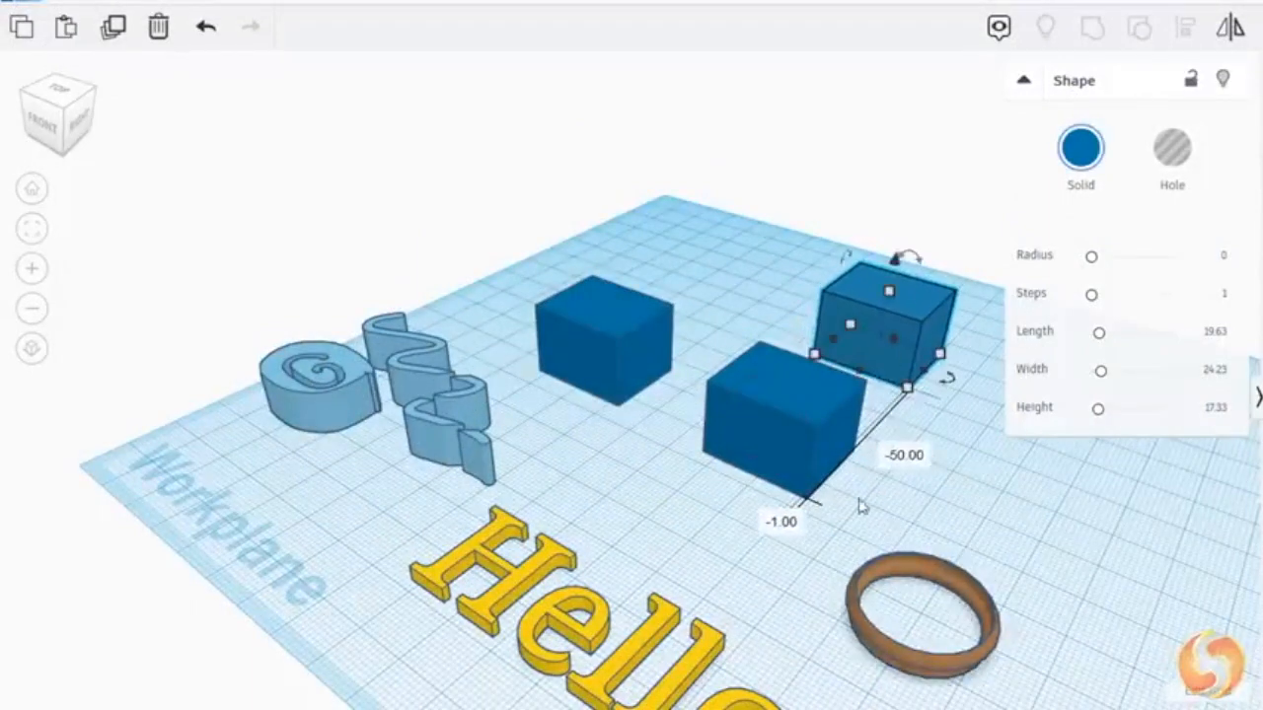
click(206, 32)
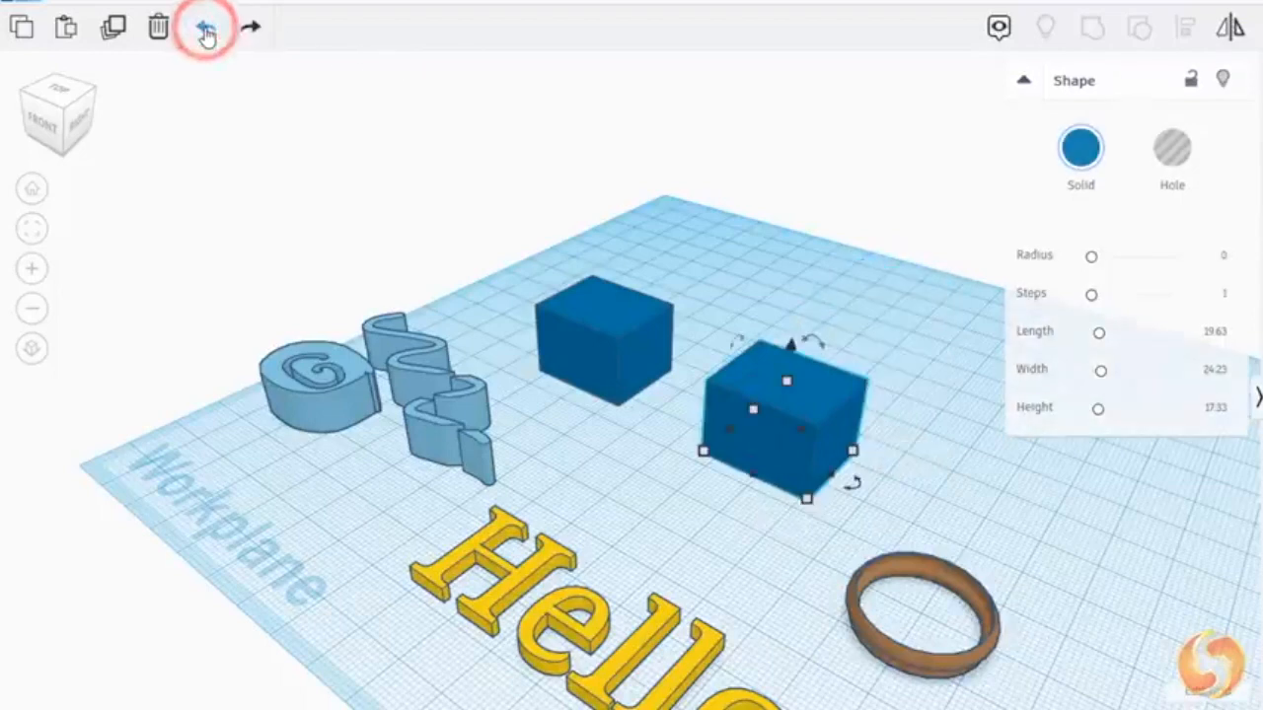
click(206, 33)
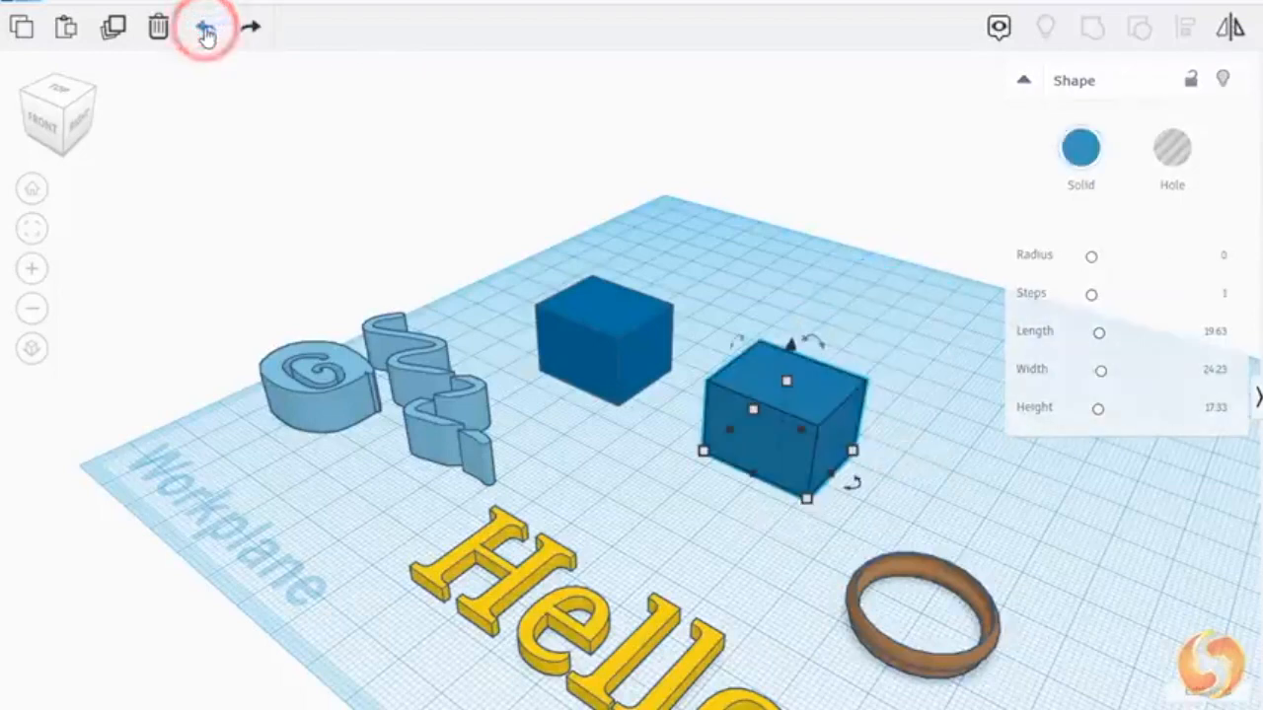
click(251, 33)
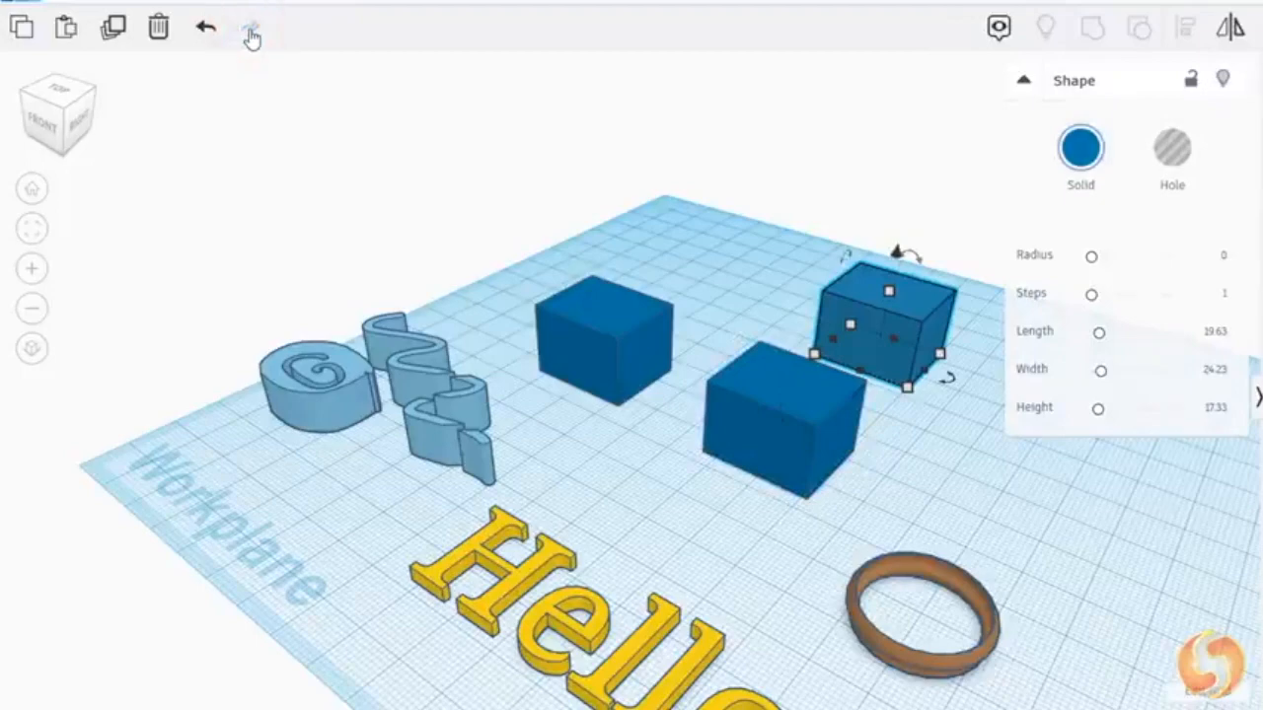
- Delete both copies of the blue box
click(161, 31)
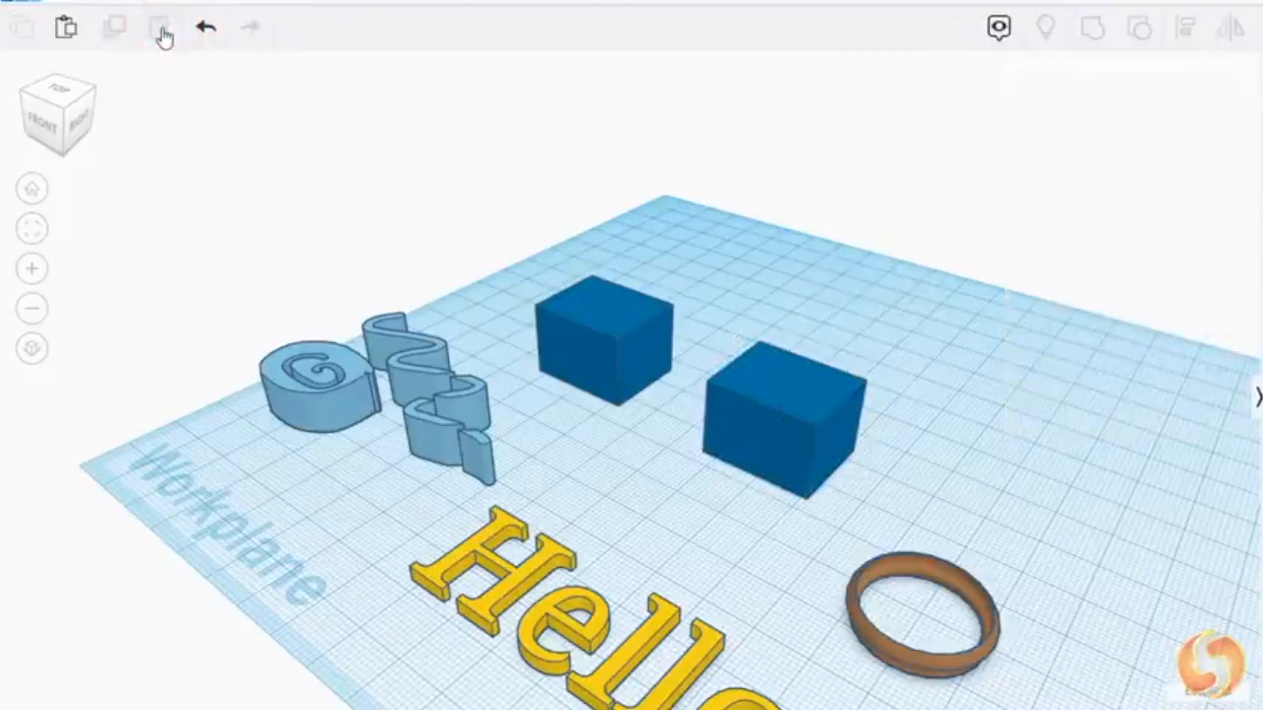
click(596, 327)
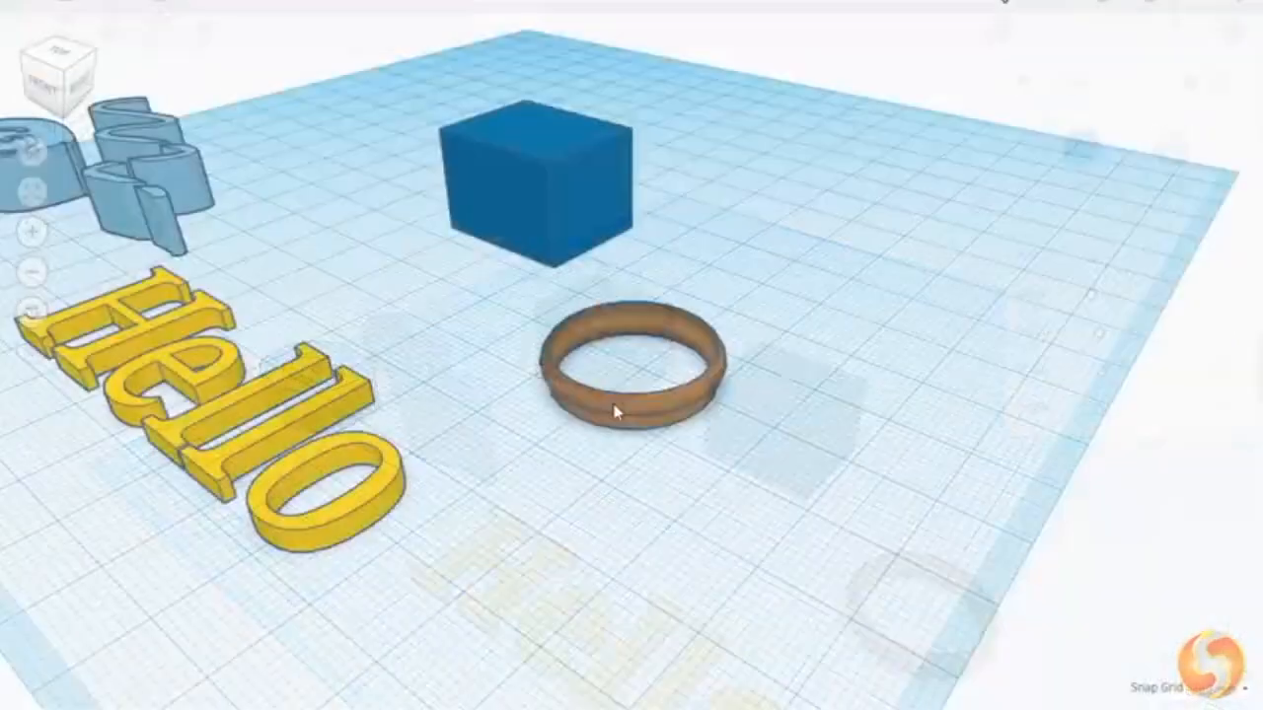
- Resize the brown ring on the workplane, adjusting its width and extending its depth to about 29.55 mm
click(615, 406)
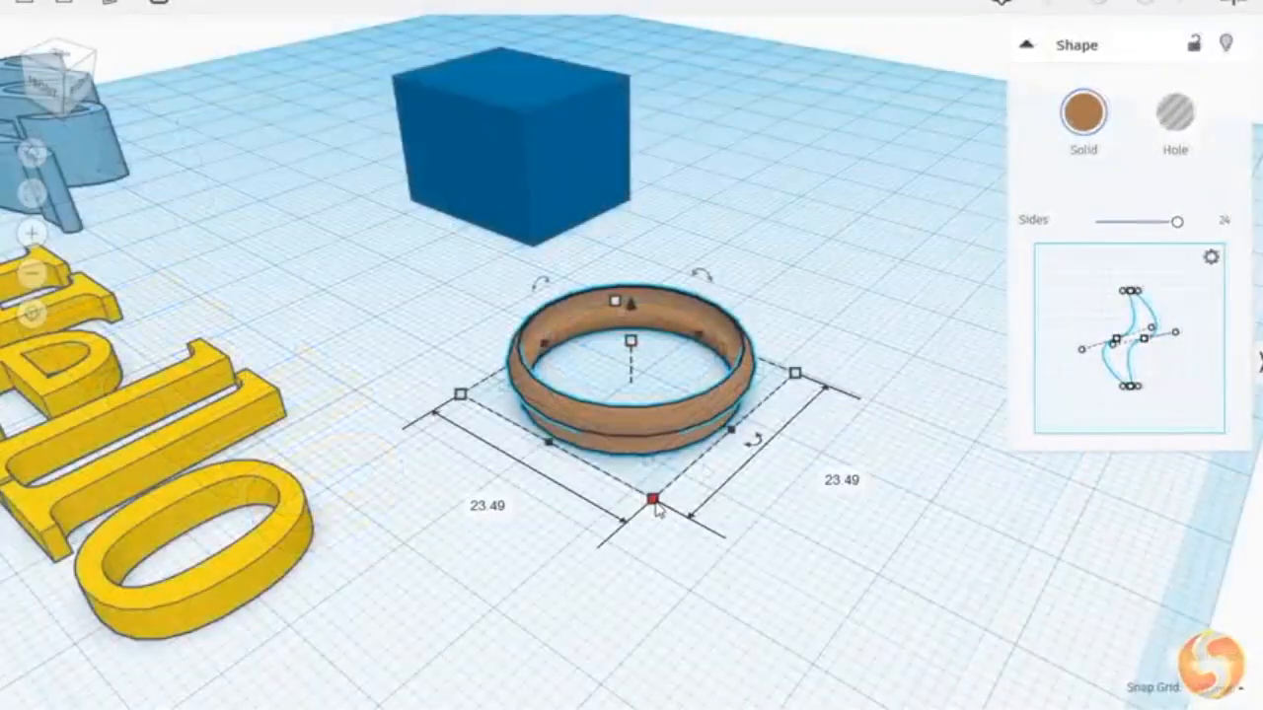
drag(654, 499, 762, 521)
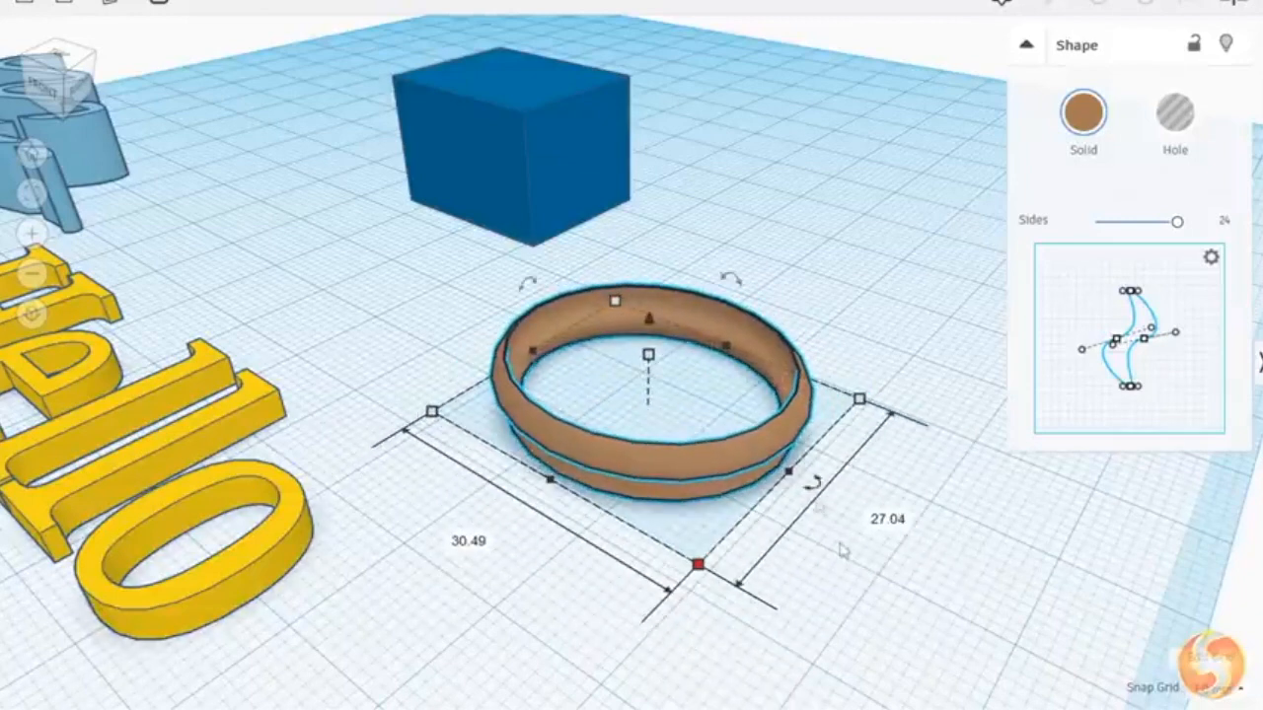
drag(788, 471, 747, 467)
mouse_move(708, 341)
mouse_down()
mouse_move(776, 298)
mouse_move(707, 336)
mouse_move(723, 334)
mouse_up()
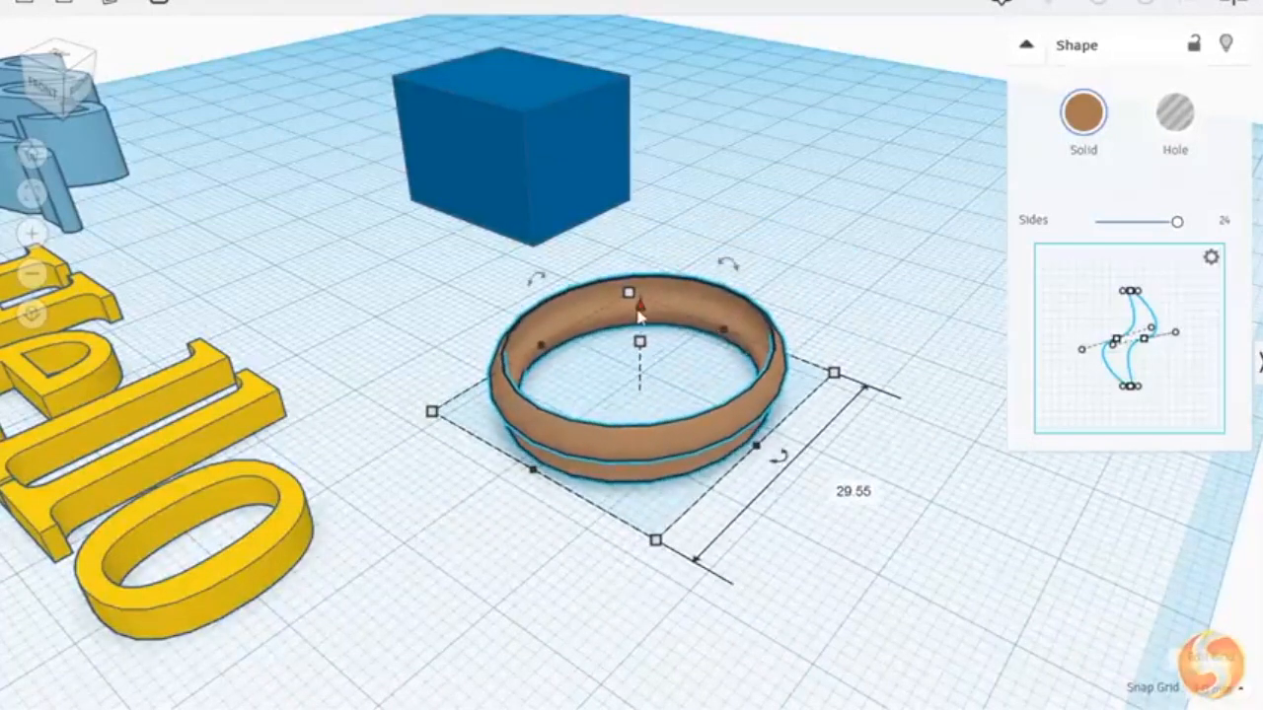
- Adjust the brown ring's height above the workplane and rotate the ring about its vertical axis
mouse_move(641, 311)
mouse_down()
mouse_move(638, 161)
mouse_move(643, 428)
mouse_move(617, 304)
mouse_move(624, 319)
mouse_up()
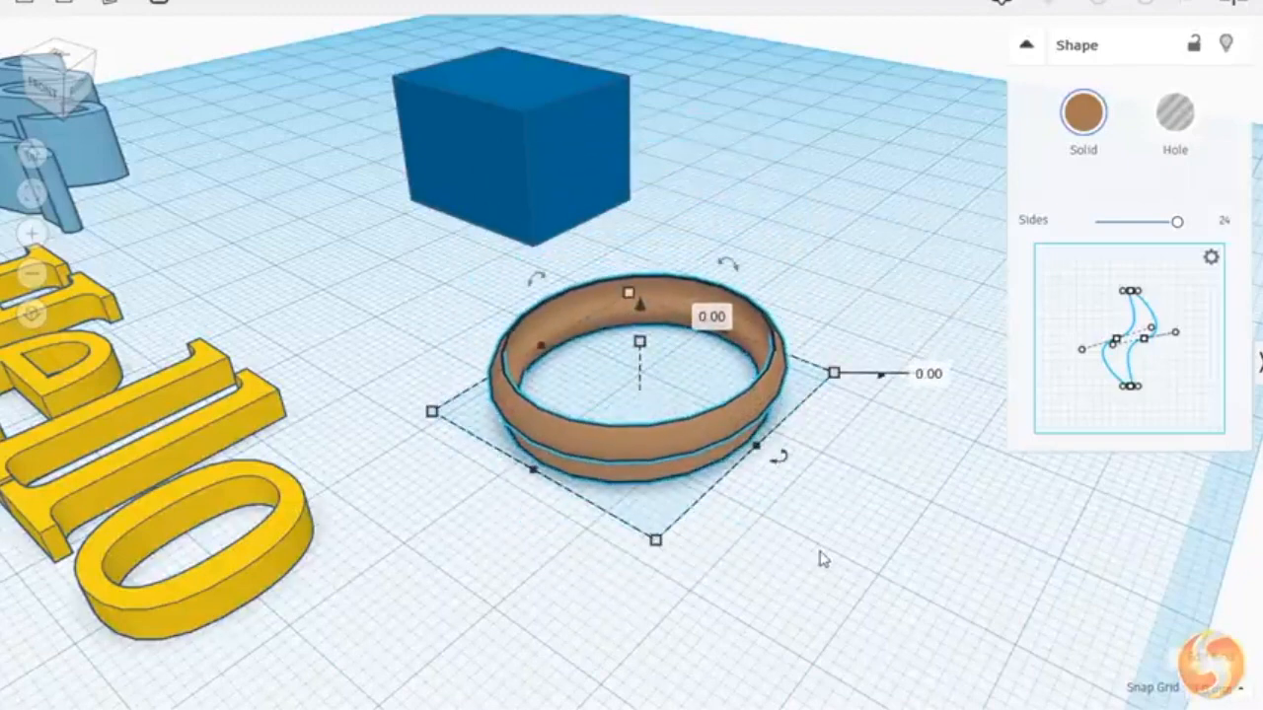
drag(778, 458, 865, 358)
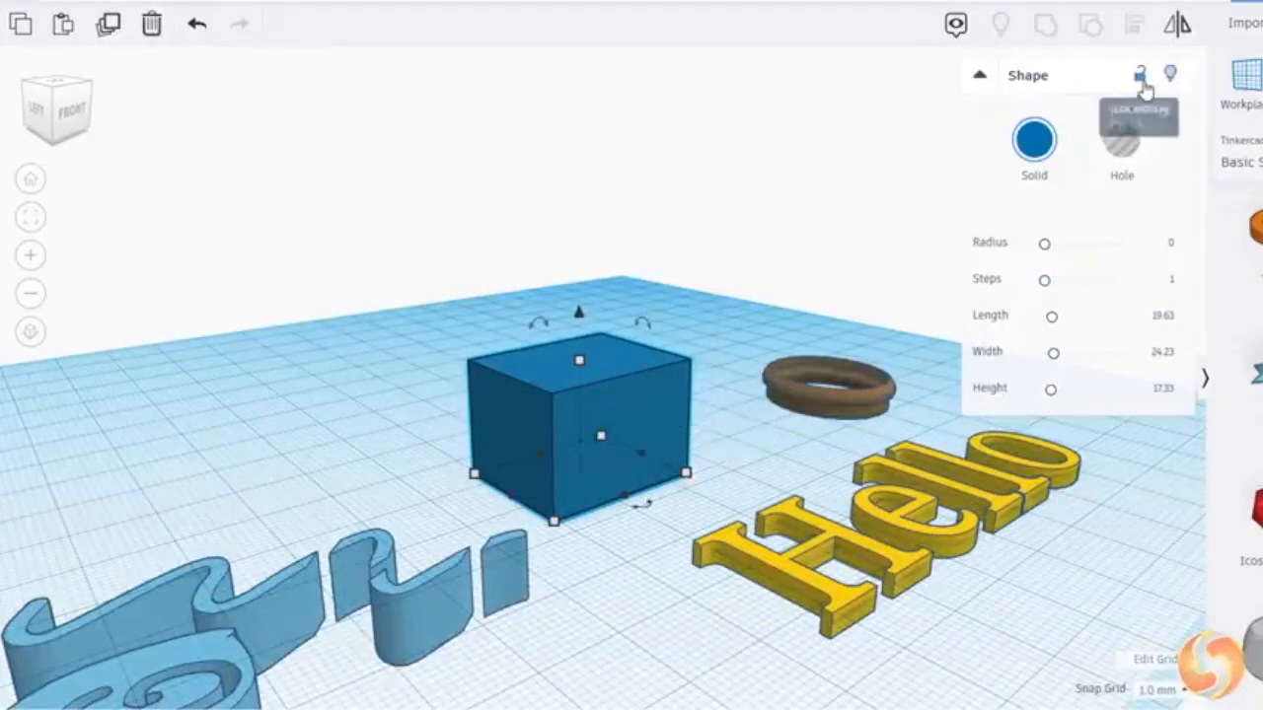
- Lock the blue box against editing and try to move it across the workplane
click(1140, 87)
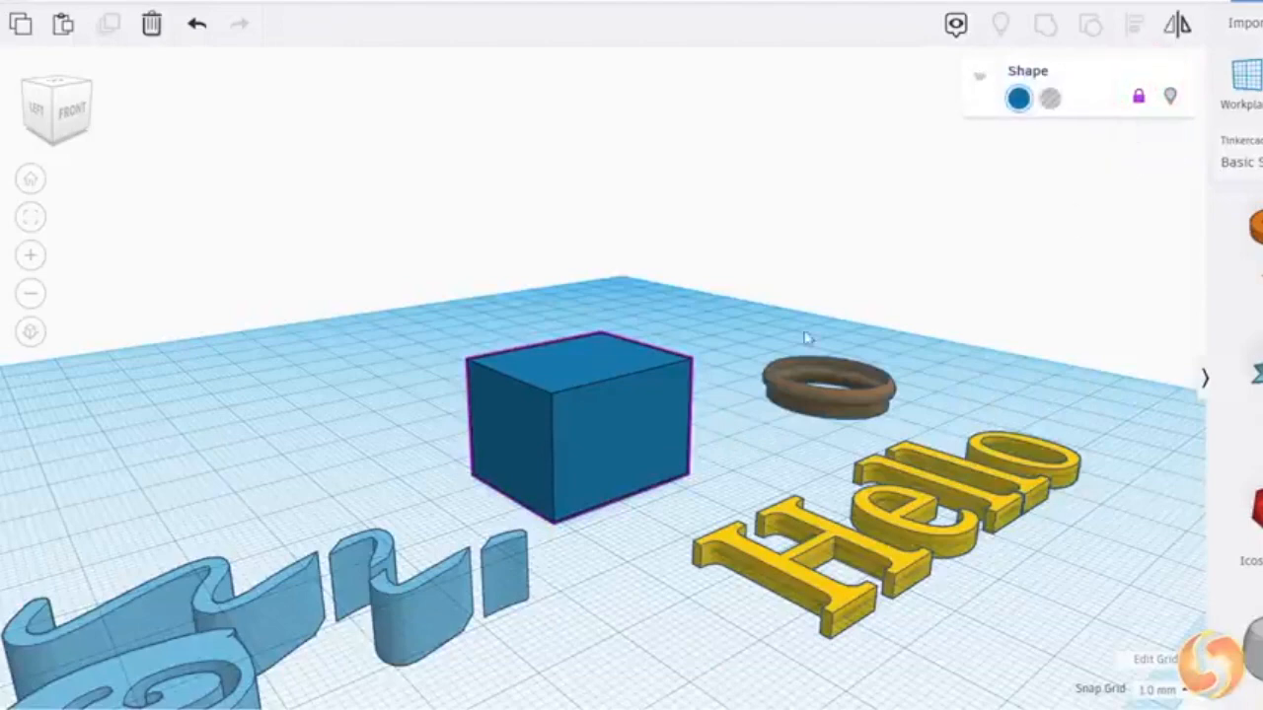
drag(577, 450, 605, 463)
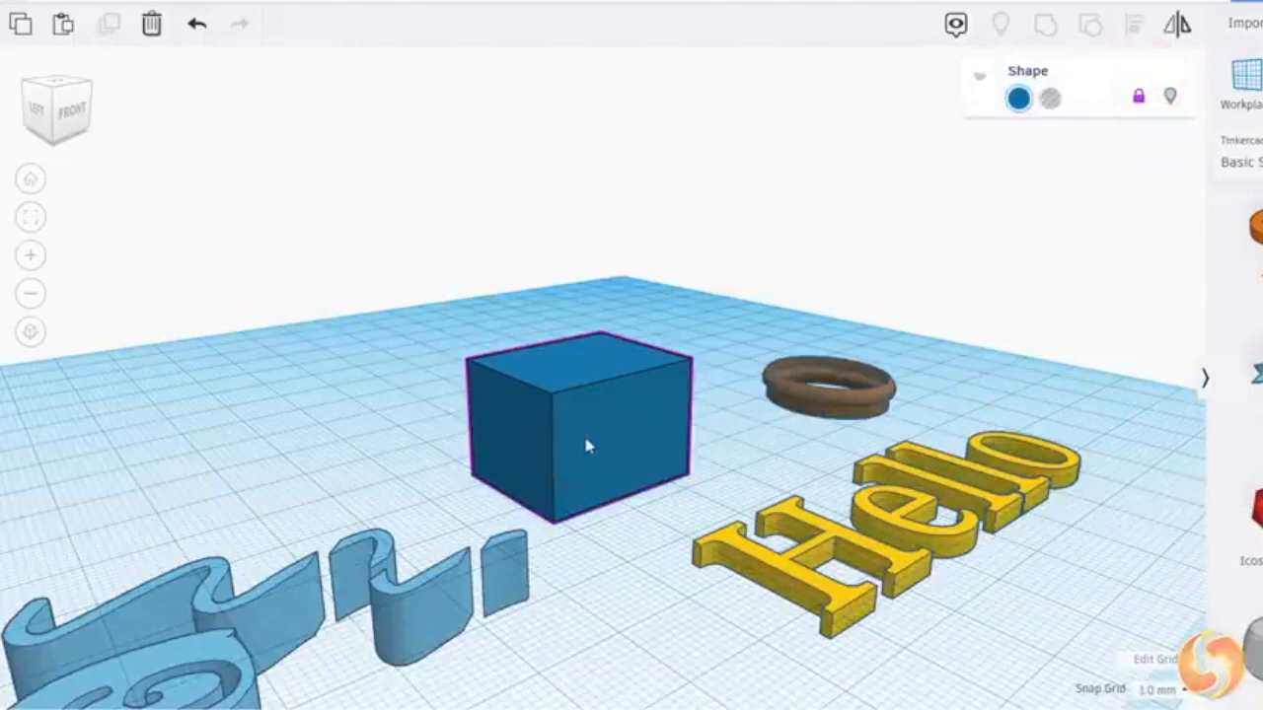
- Hide the blue box and the brown ring, and show all hidden shapes again
click(1172, 77)
click(829, 387)
click(1168, 79)
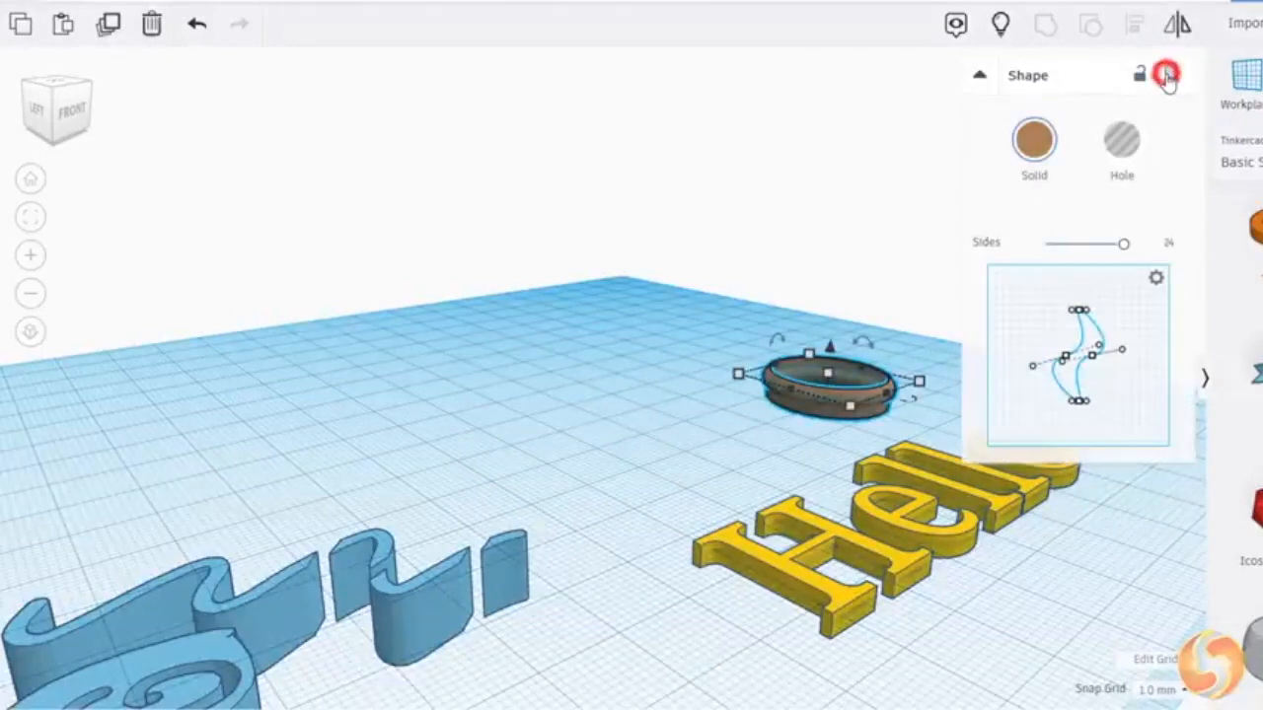
click(1004, 27)
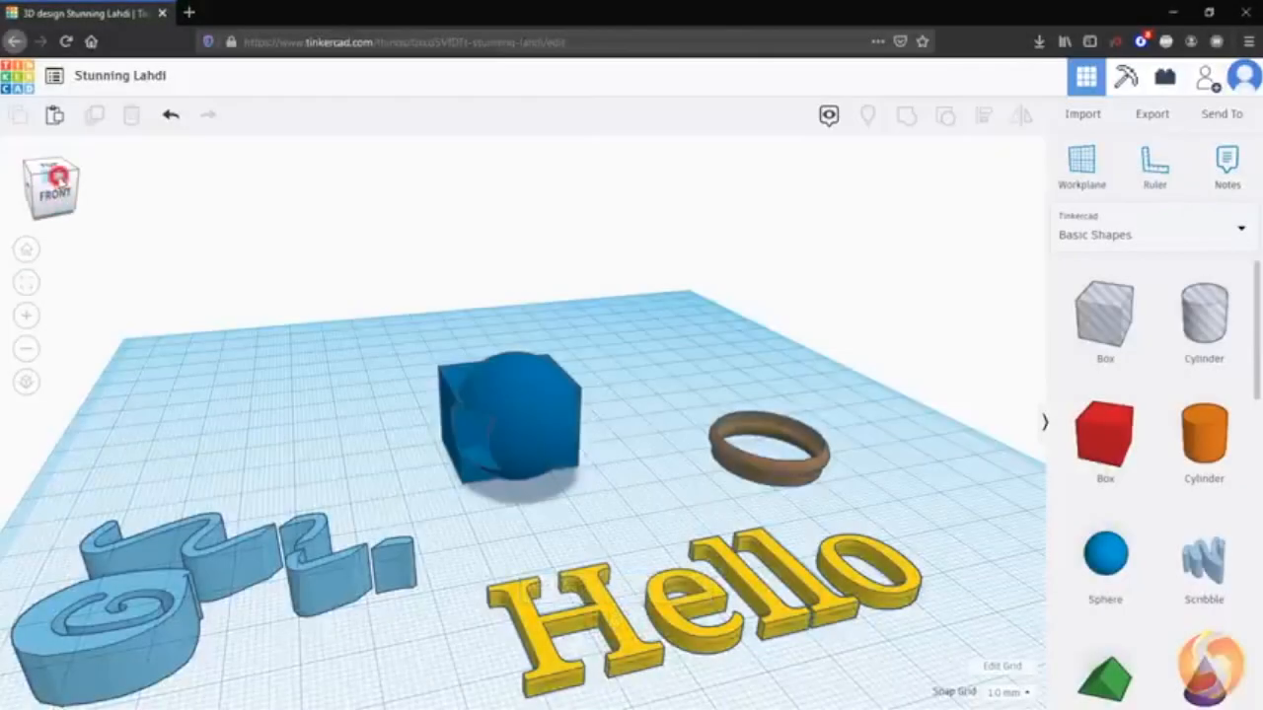
- Use the view cube to inspect the whole design from the top-front, front, left and other viewpoints
click(59, 178)
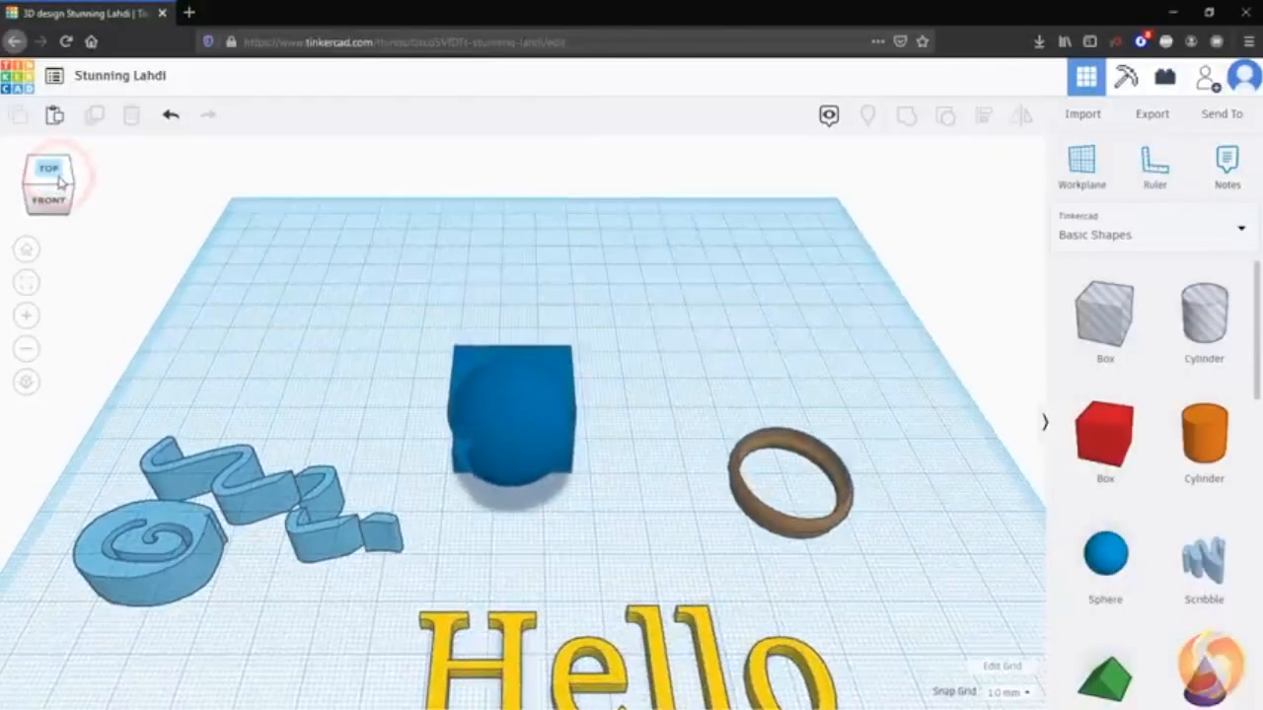
click(53, 202)
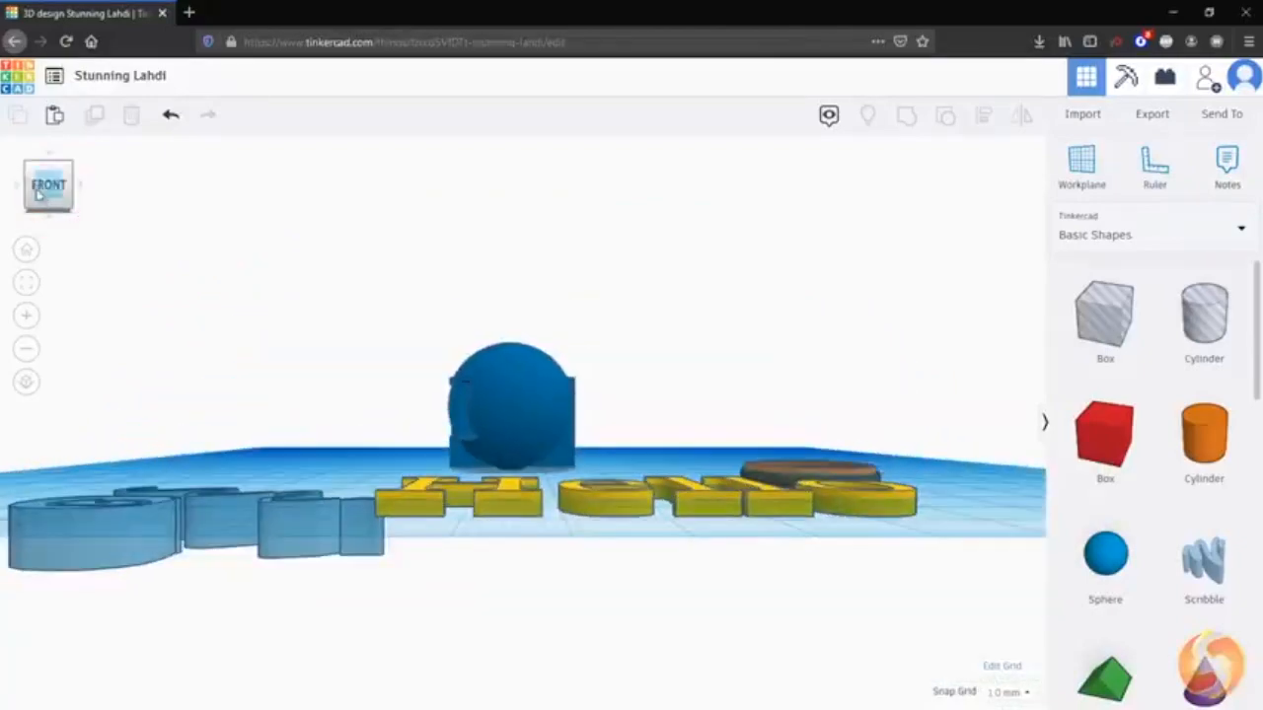
click(16, 186)
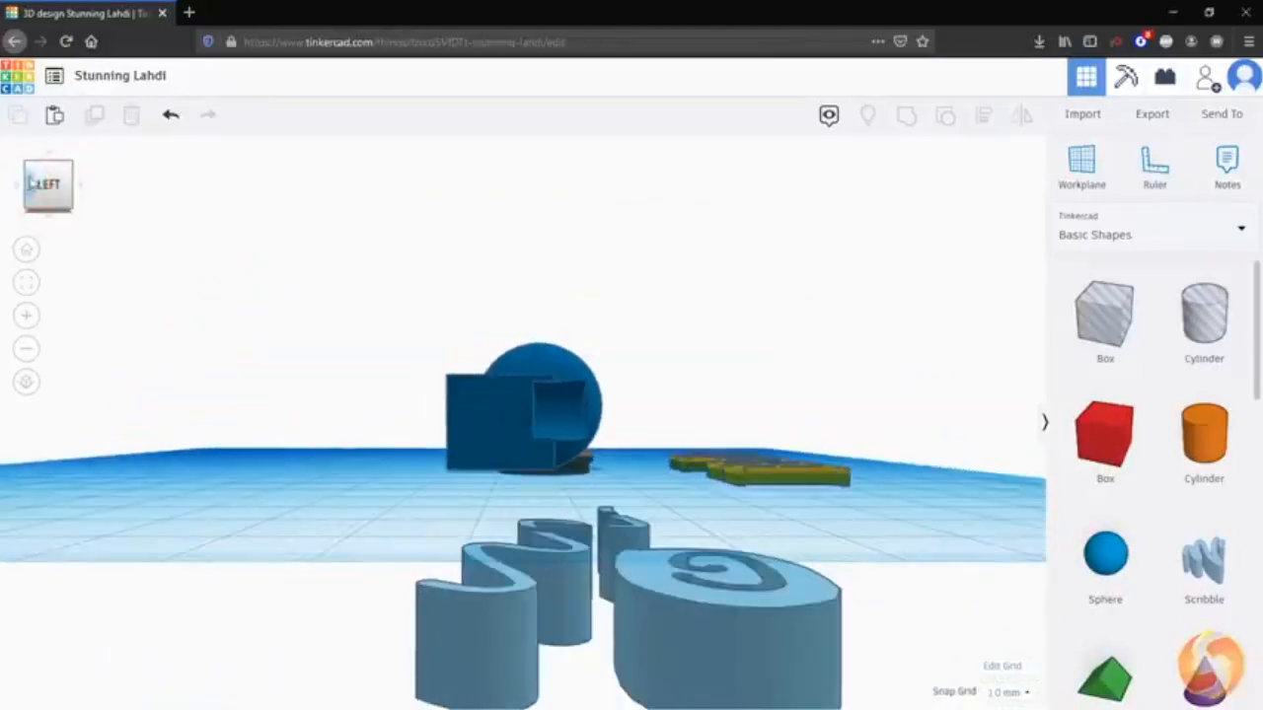
click(52, 159)
click(66, 185)
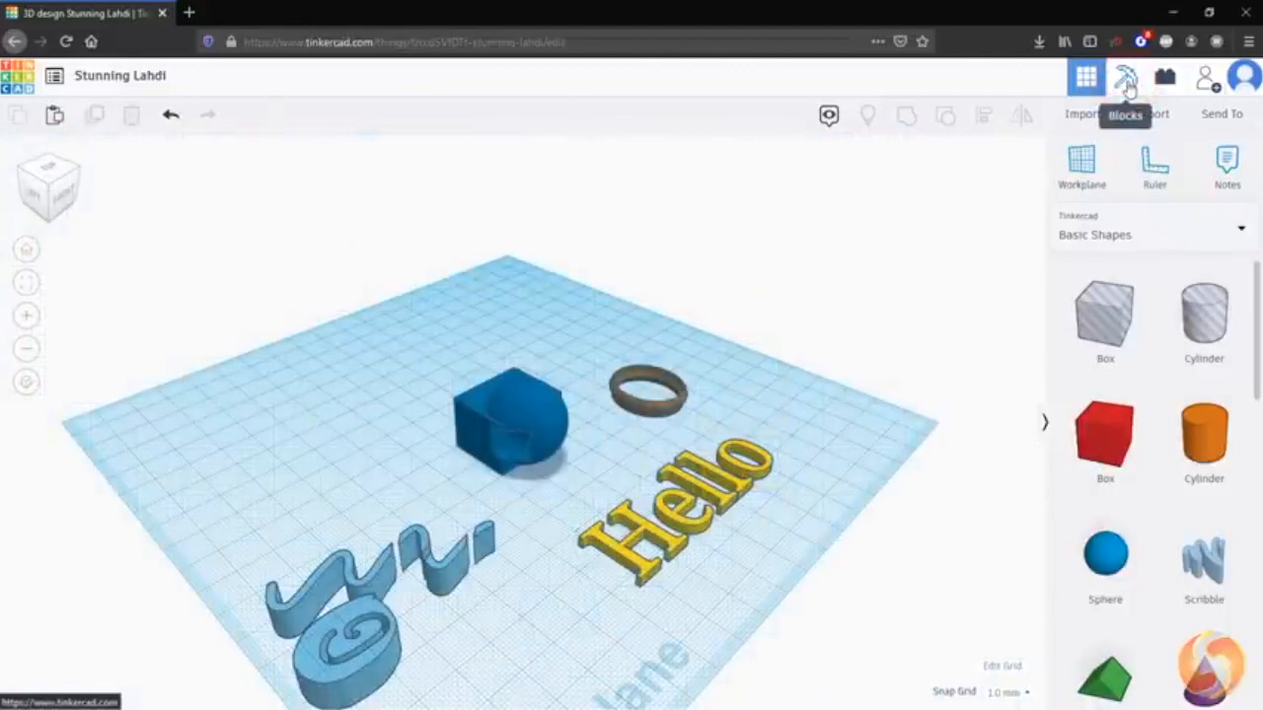
- Preview the design as Blocks at the finest detail level and look at it from another angle
click(1126, 81)
click(207, 117)
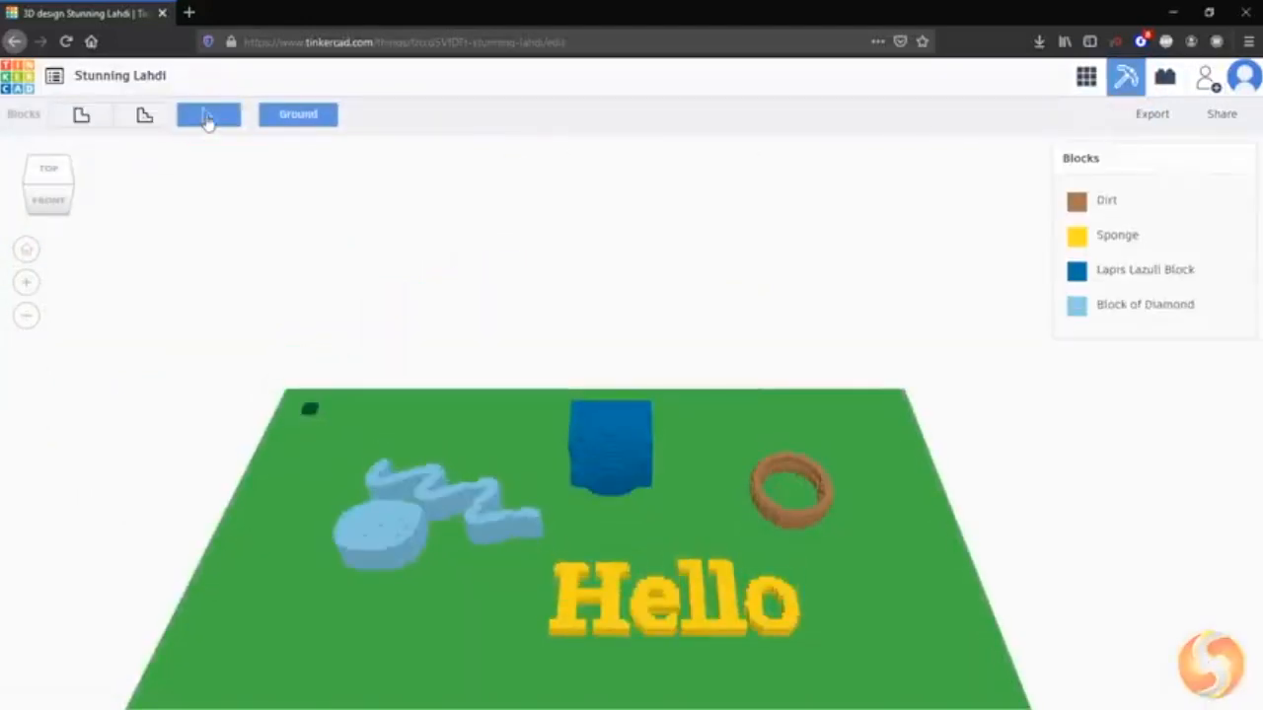
right_drag(491, 520, 582, 429)
- Preview the design as Bricks at the medium detail level
click(1166, 79)
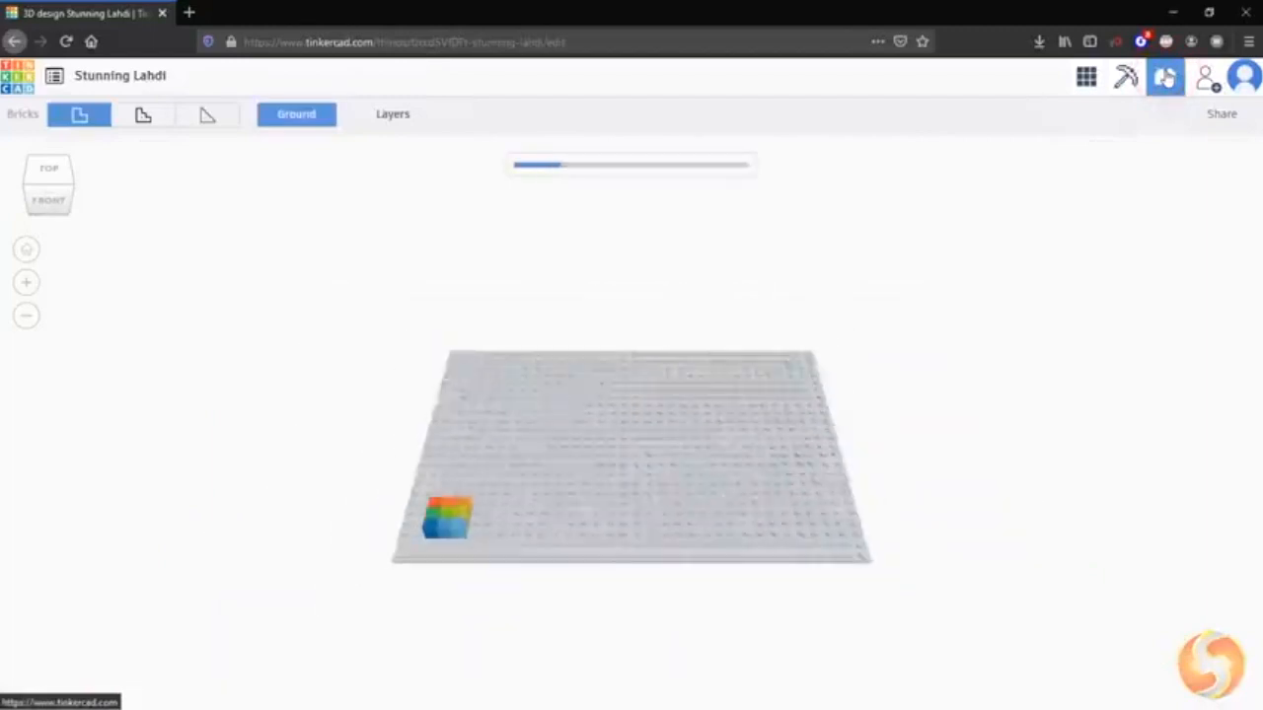
click(143, 115)
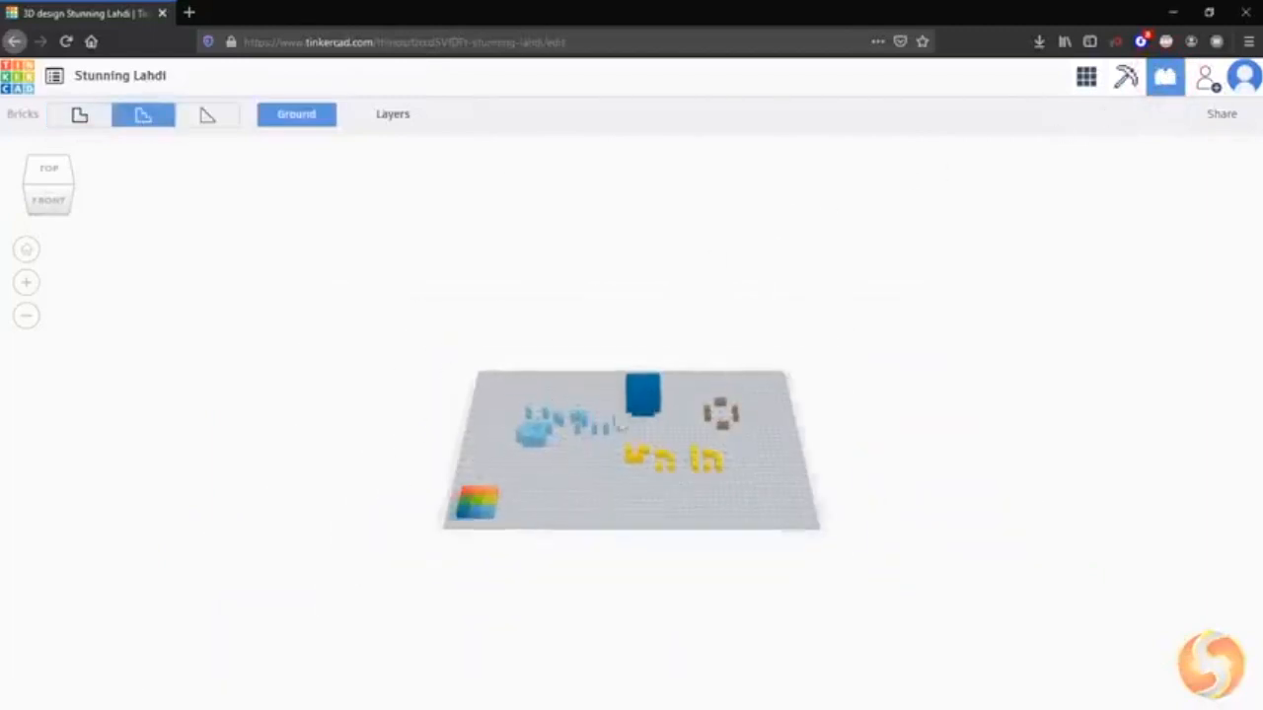